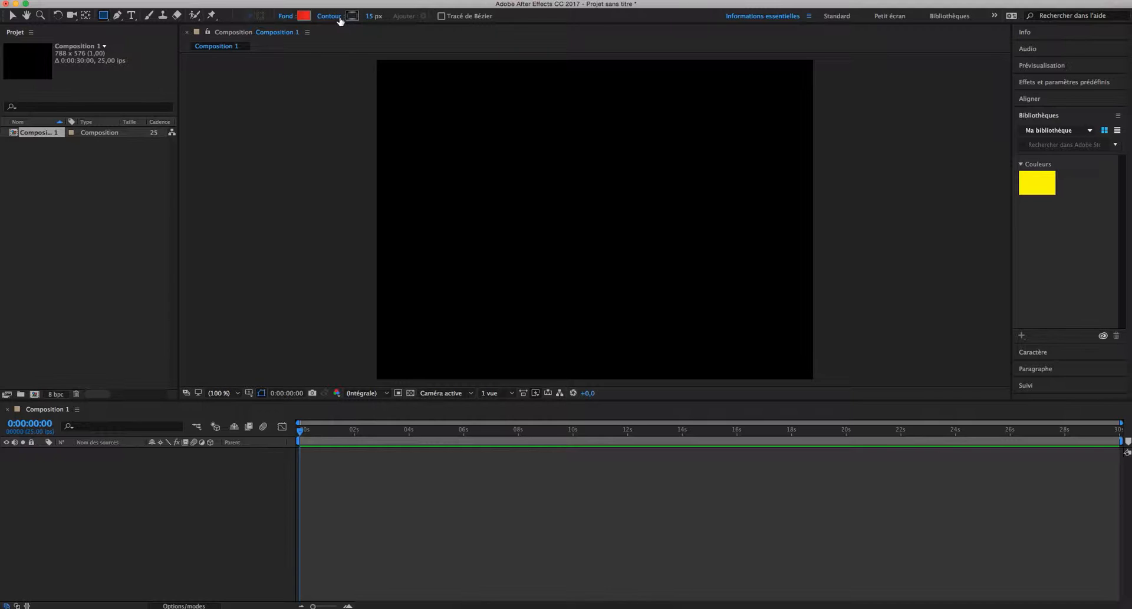
# - Set the shape stroke to a solid colour and draw a rectangle in the middle of the composition
pyautogui.click(340, 21)
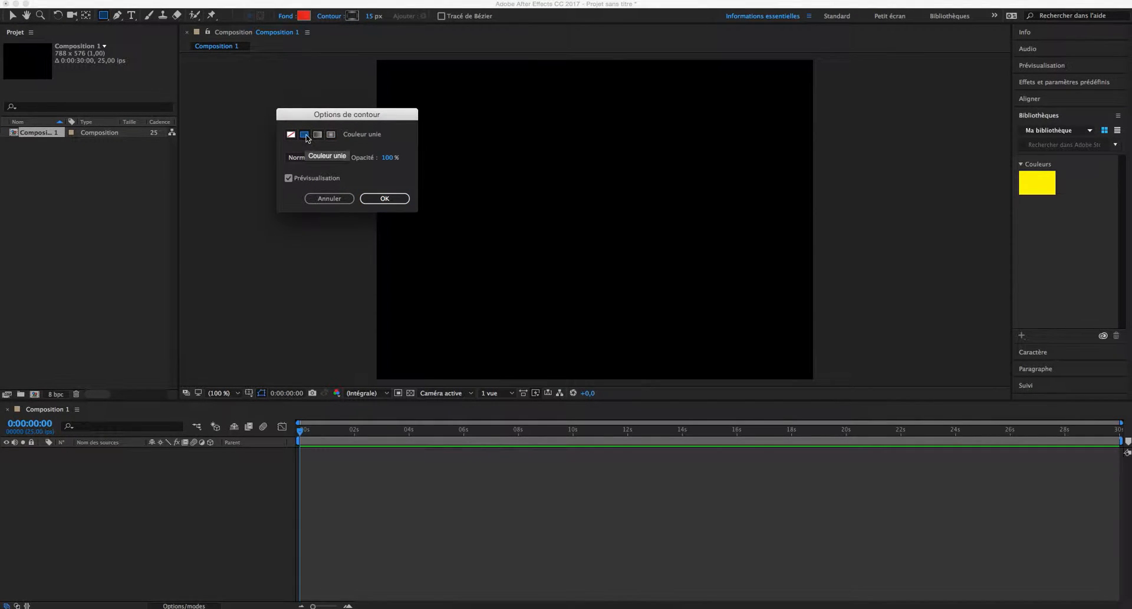
pyautogui.click(386, 198)
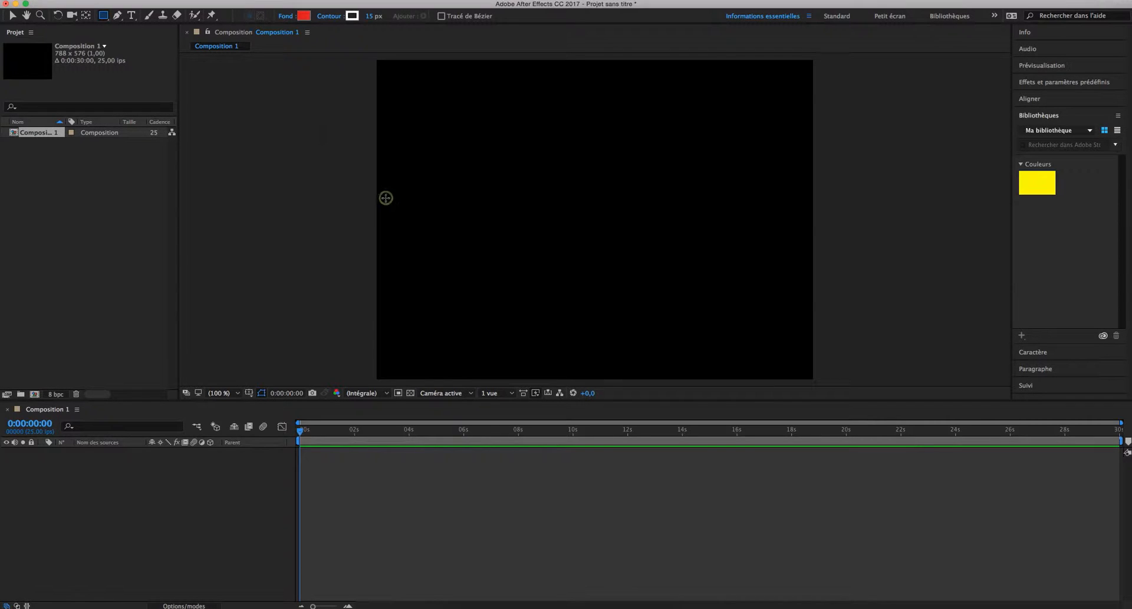
pyautogui.moveTo(490, 166); pyautogui.dragTo(711, 289)
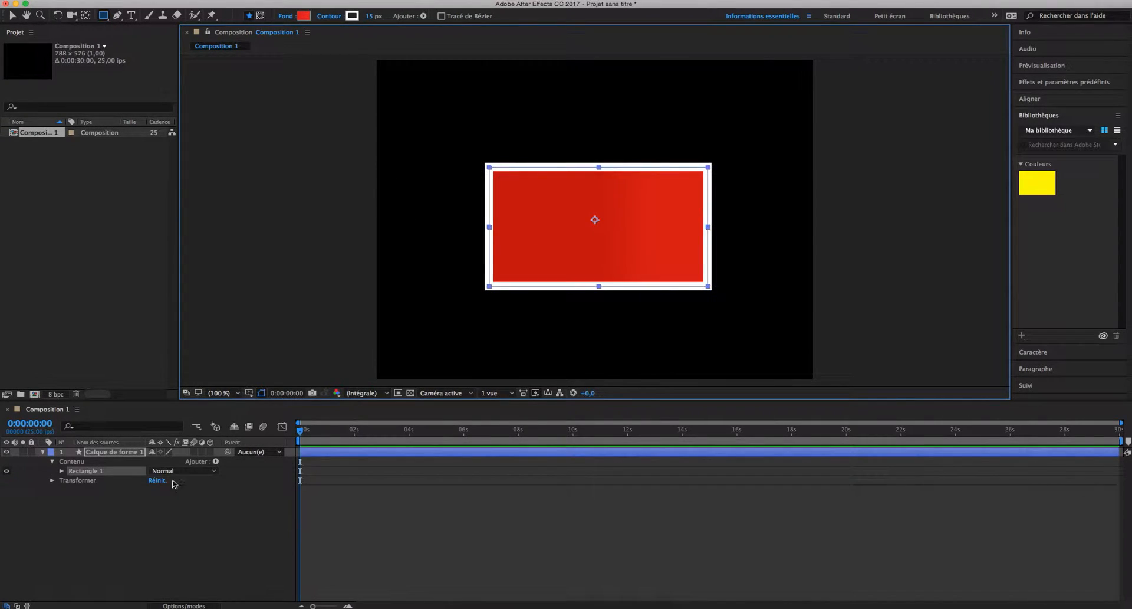
pyautogui.click(112, 534)
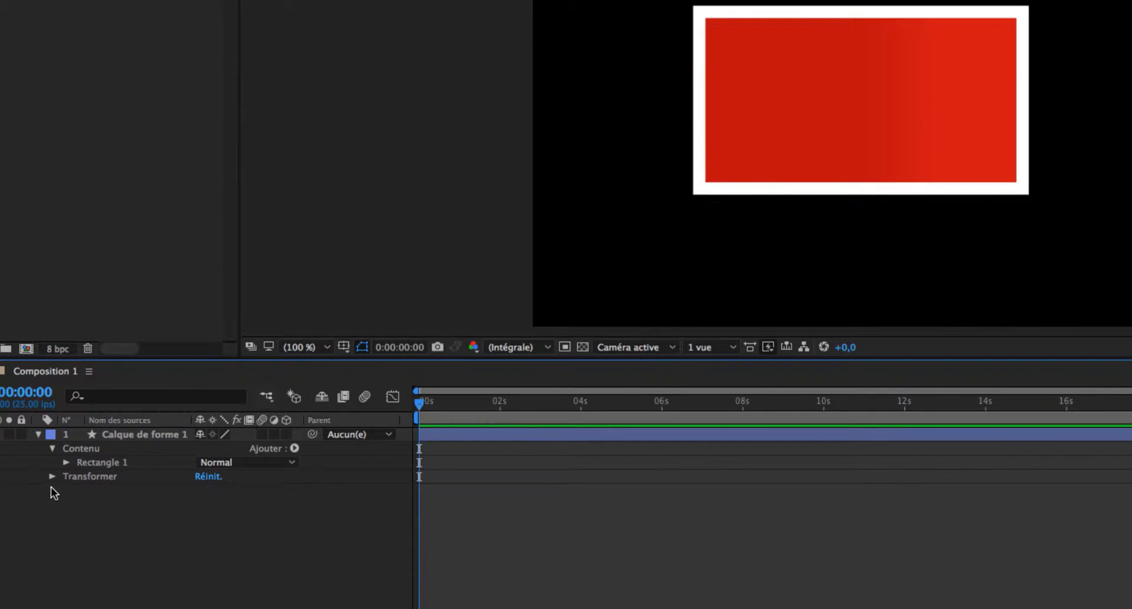
# - Look through the rectangle's properties and add a Torsion operator to the shape layer's contents
pyautogui.click(60, 469)
pyautogui.click(66, 462)
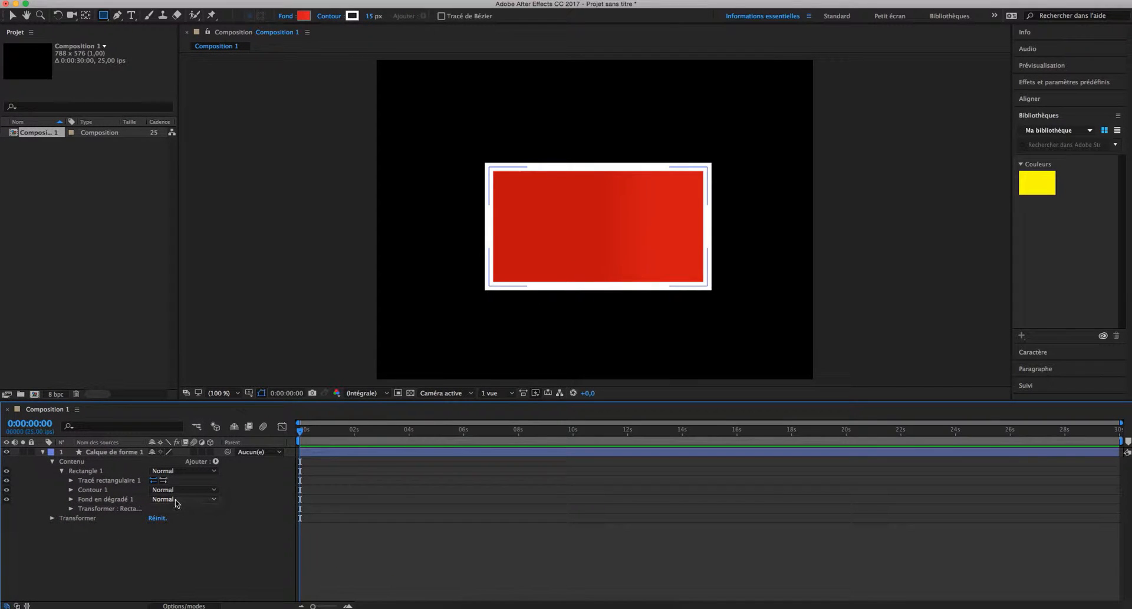
pyautogui.click(52, 462)
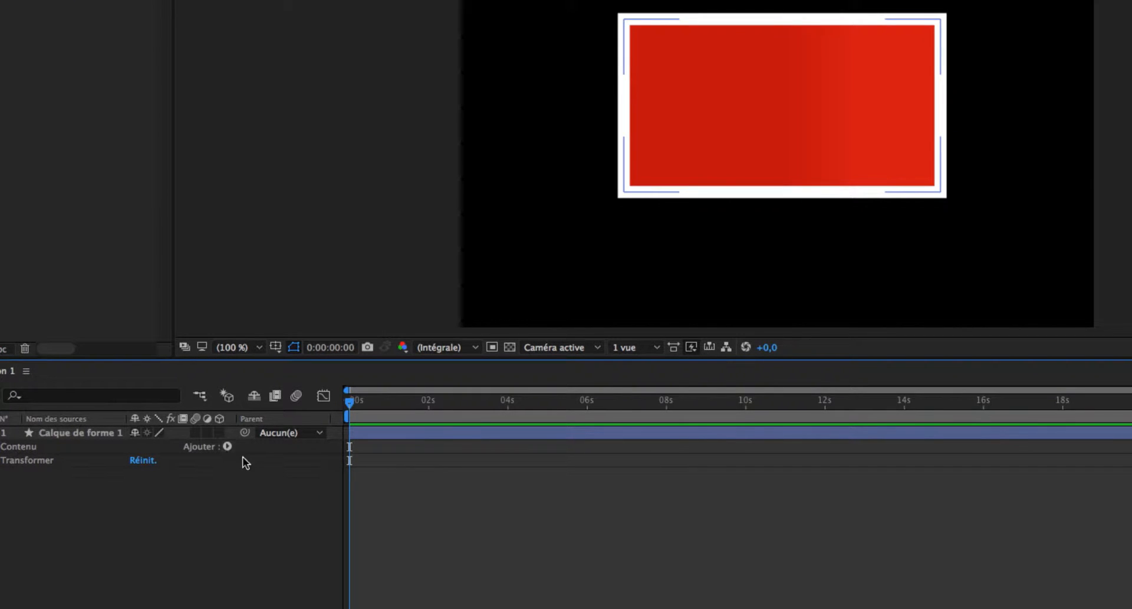
pyautogui.click(227, 446)
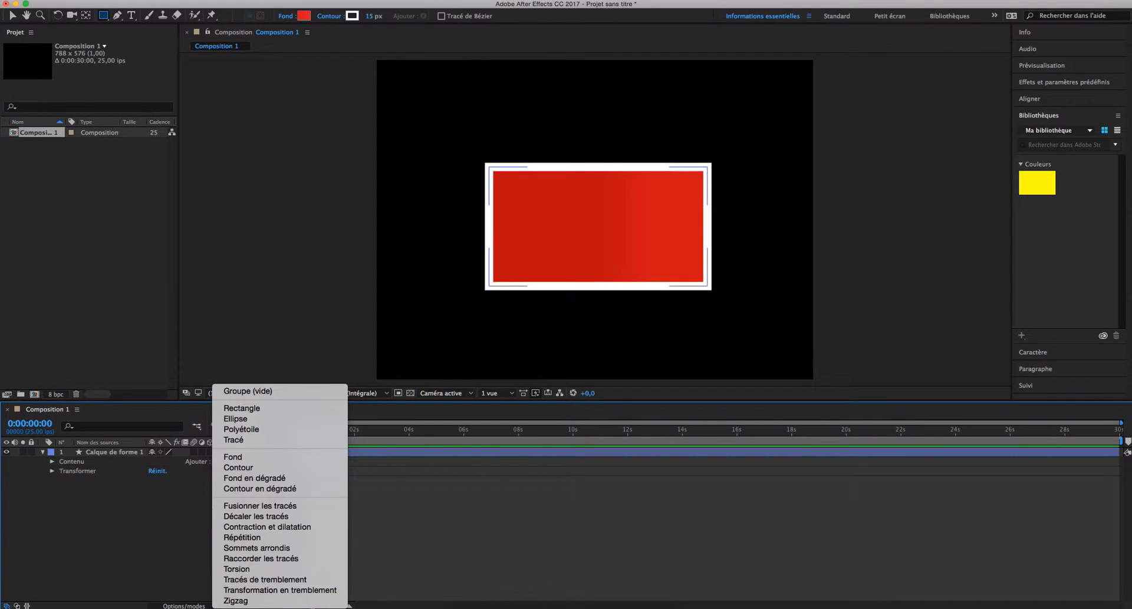
pyautogui.click(243, 571)
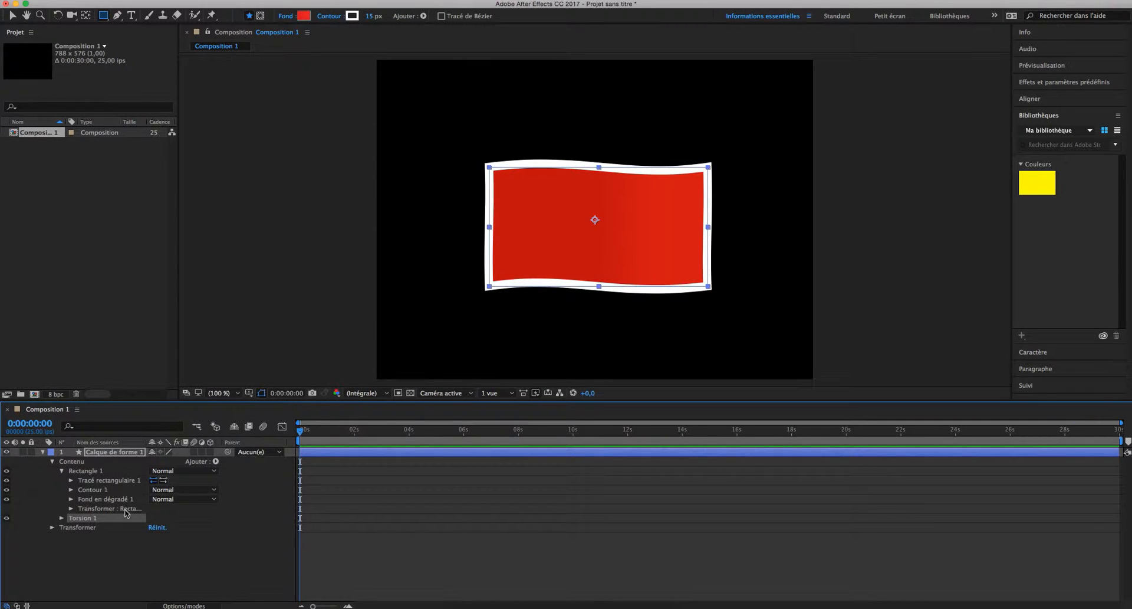
# - Set the Torsion angle to 351 and its centre to -28, 98
pyautogui.click(61, 519)
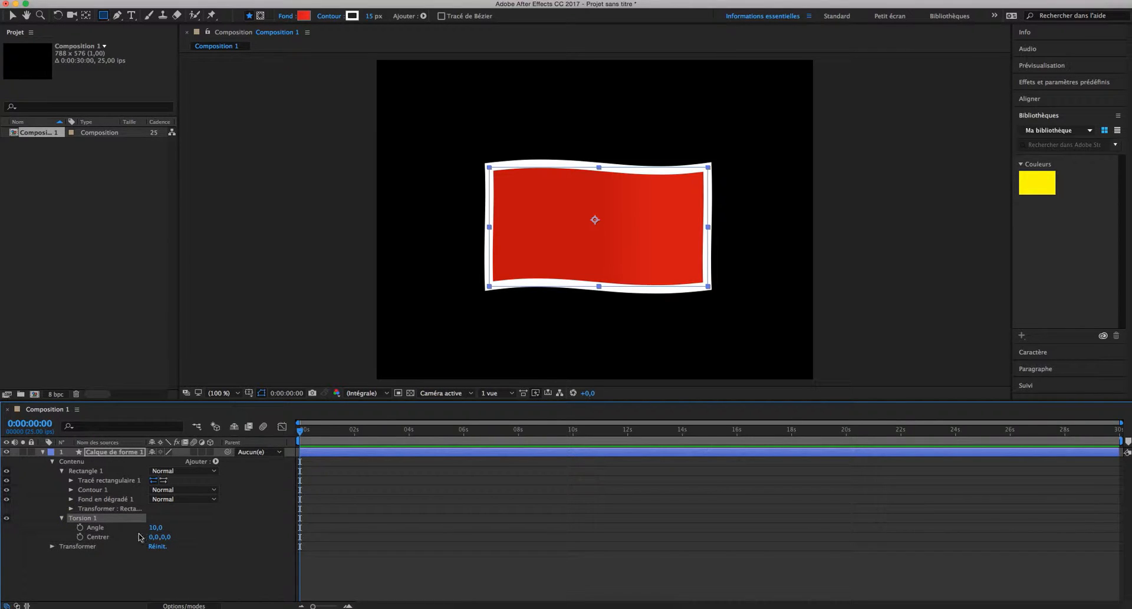
pyautogui.moveTo(155, 527); pyautogui.dragTo(360, 568)
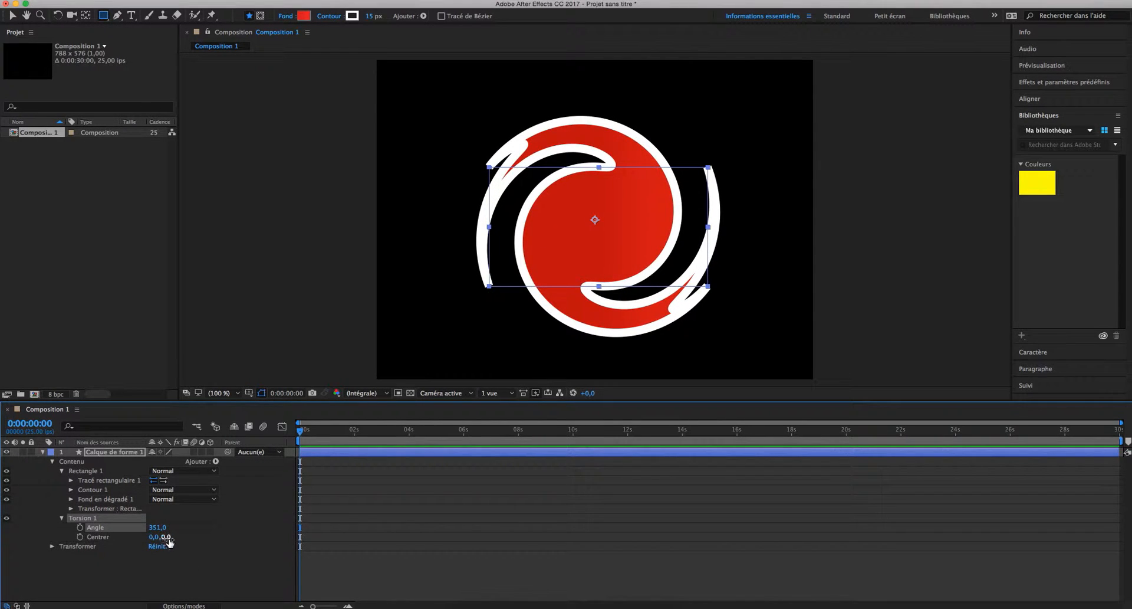
pyautogui.moveTo(167, 538); pyautogui.dragTo(310, 537)
# - Keyframe the Torsion angle and centre at 0 seconds, and set them to 0 and 0, 0 at 0:00:02:04
pyautogui.click(80, 528)
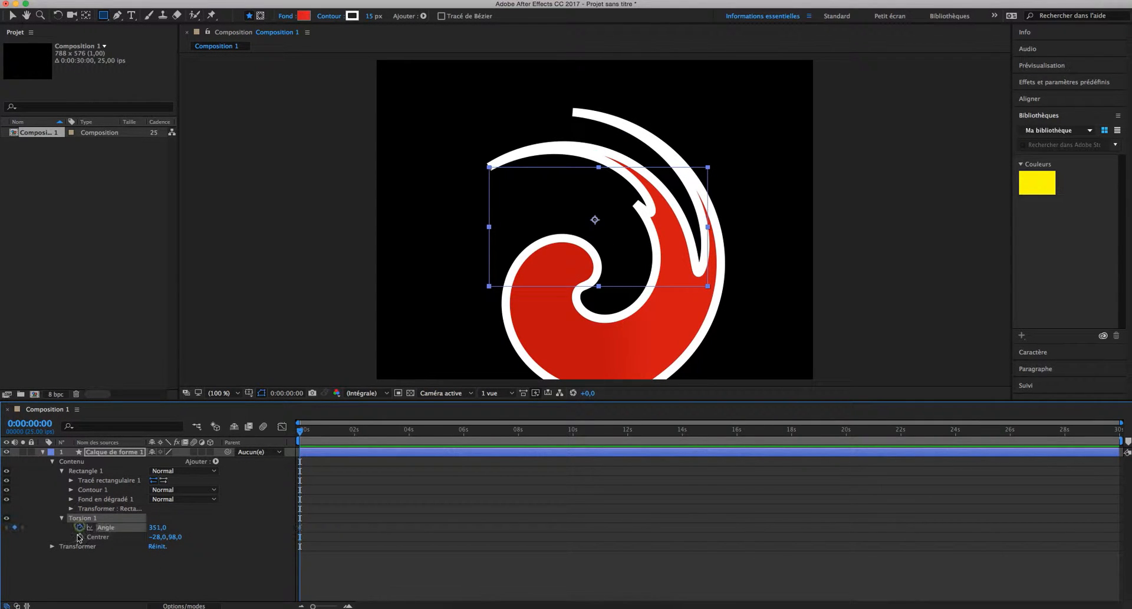
pyautogui.click(80, 537)
pyautogui.moveTo(302, 435); pyautogui.dragTo(358, 434)
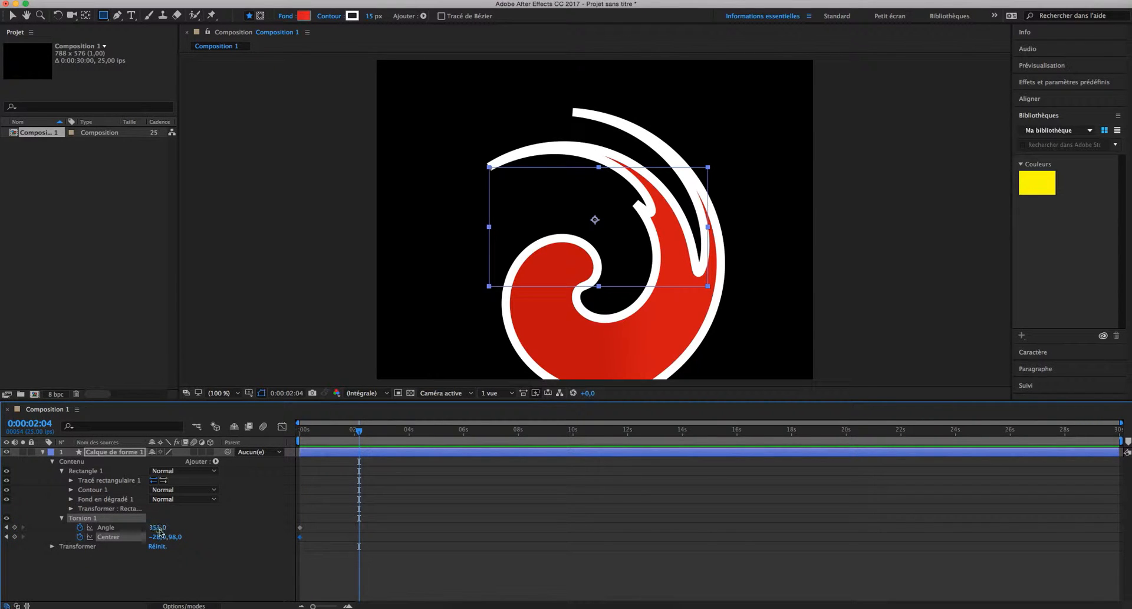
pyautogui.write('0')
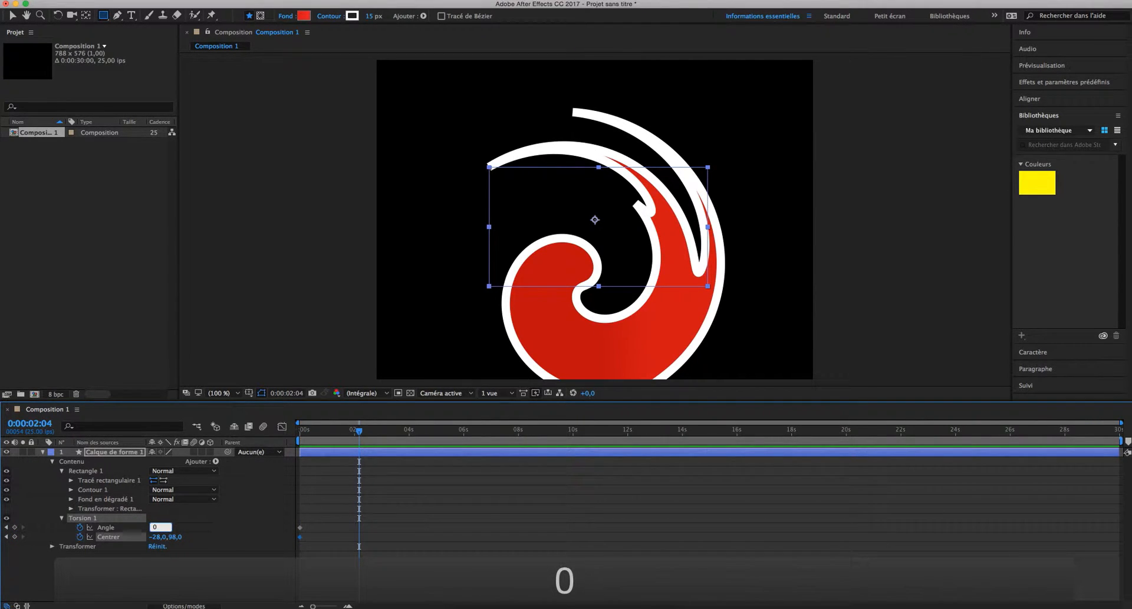
pyautogui.press('Tab')
pyautogui.write('0')
pyautogui.press('Return')
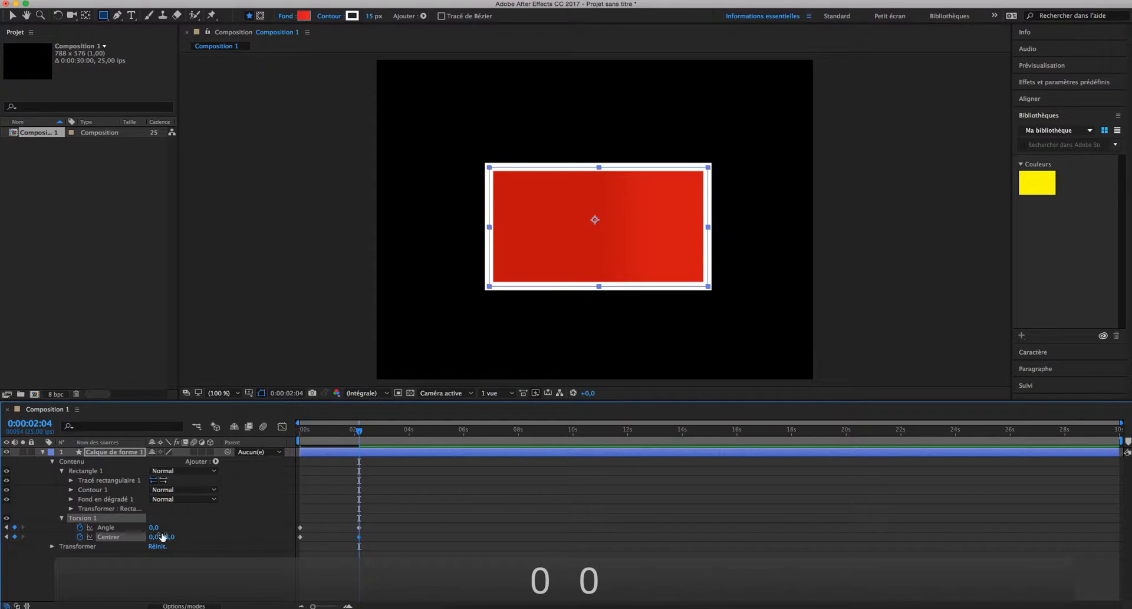
pyautogui.click(165, 538)
pyautogui.write('0')
pyautogui.press('Return')
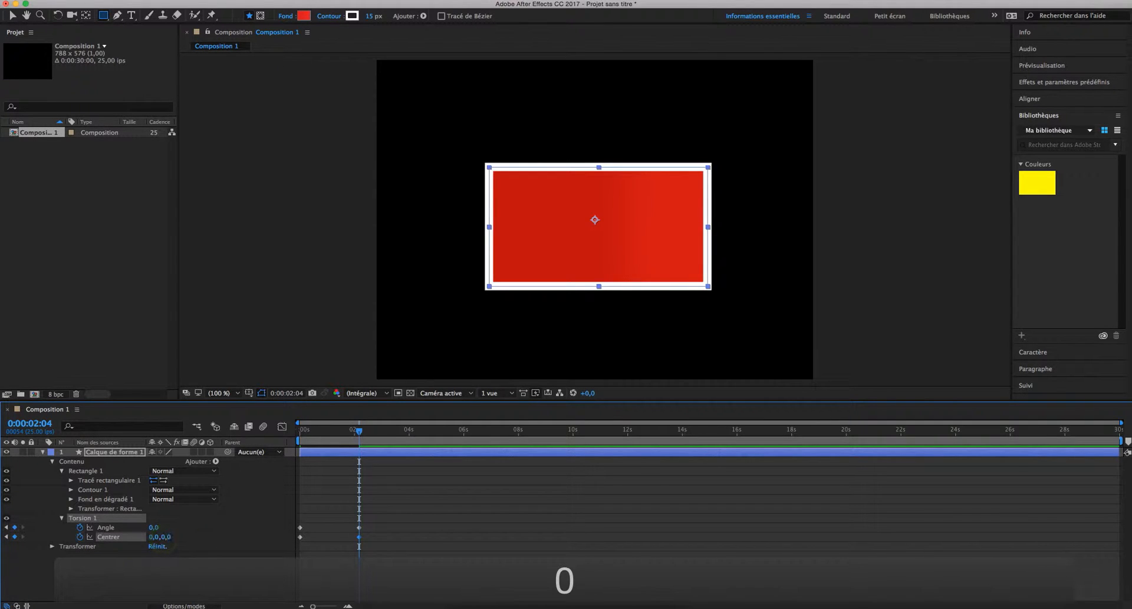
# - Preview the torsion animation from the start and delete the Torsion operator from the shape layer
pyautogui.moveTo(361, 436); pyautogui.dragTo(298, 436)
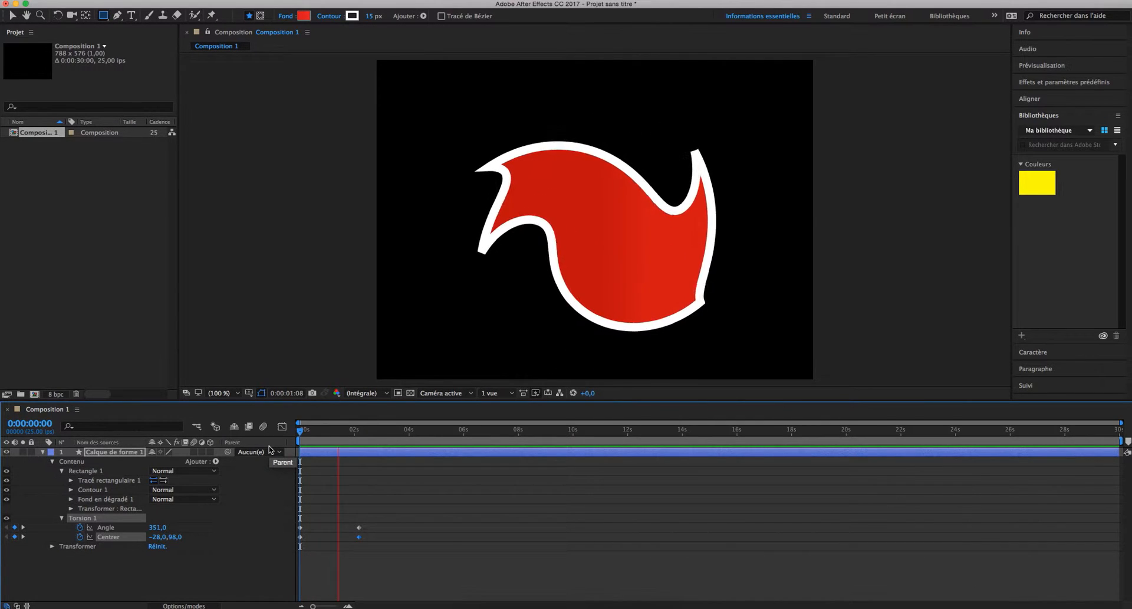
pyautogui.press('space')
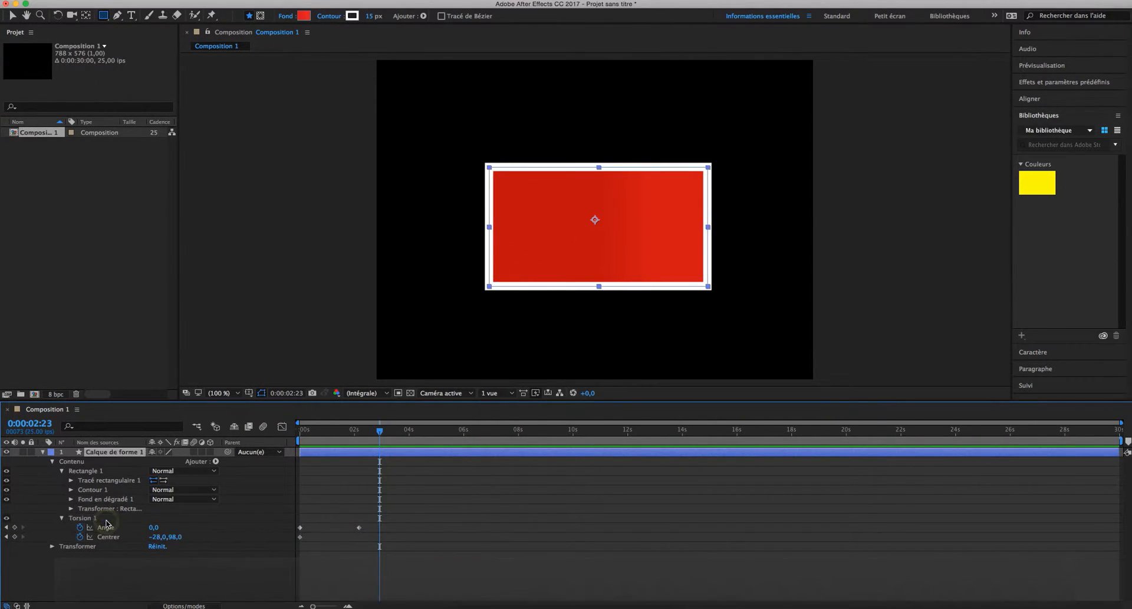
pyautogui.press('Delete')
pyautogui.press('Delete')
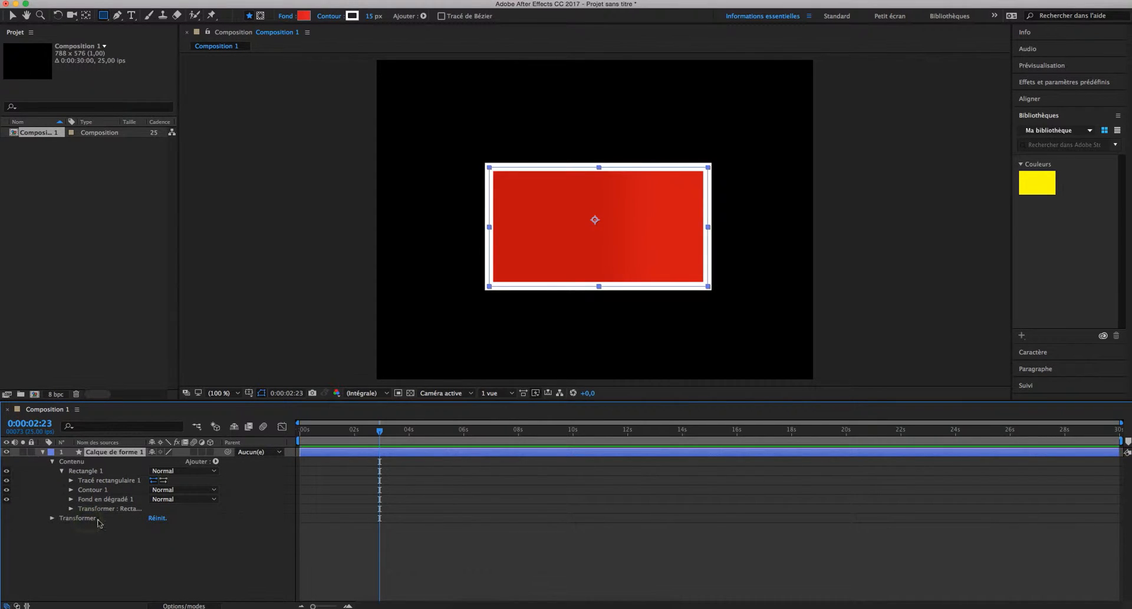
# - Add a Zigzag operator to the rectangle with size 16, 22 inflections per segment and smooth (Lisse) points
pyautogui.click(216, 462)
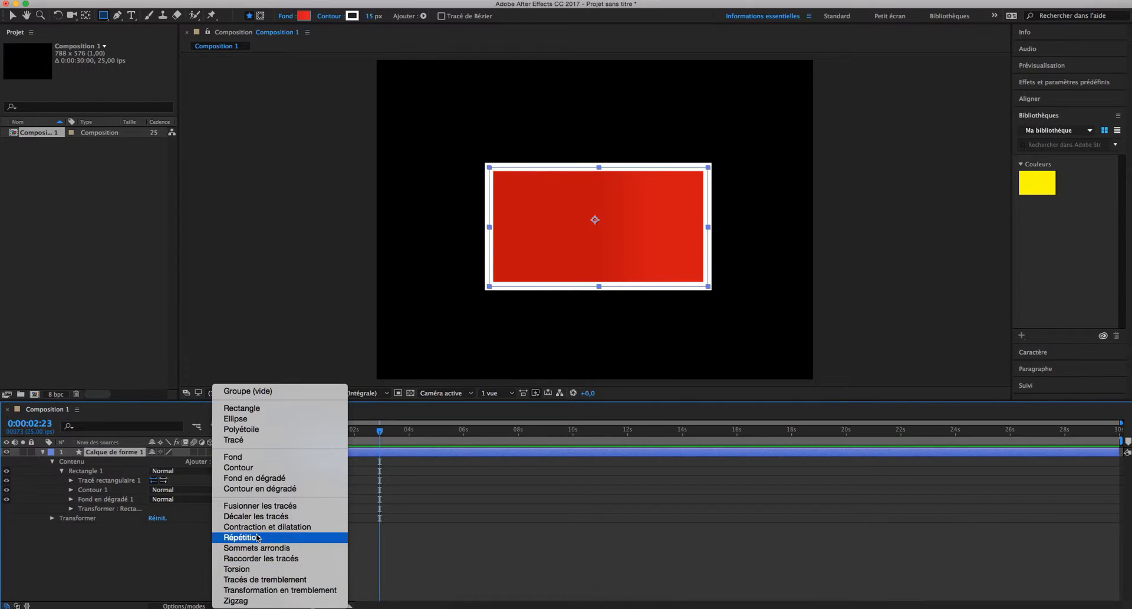
pyautogui.click(239, 600)
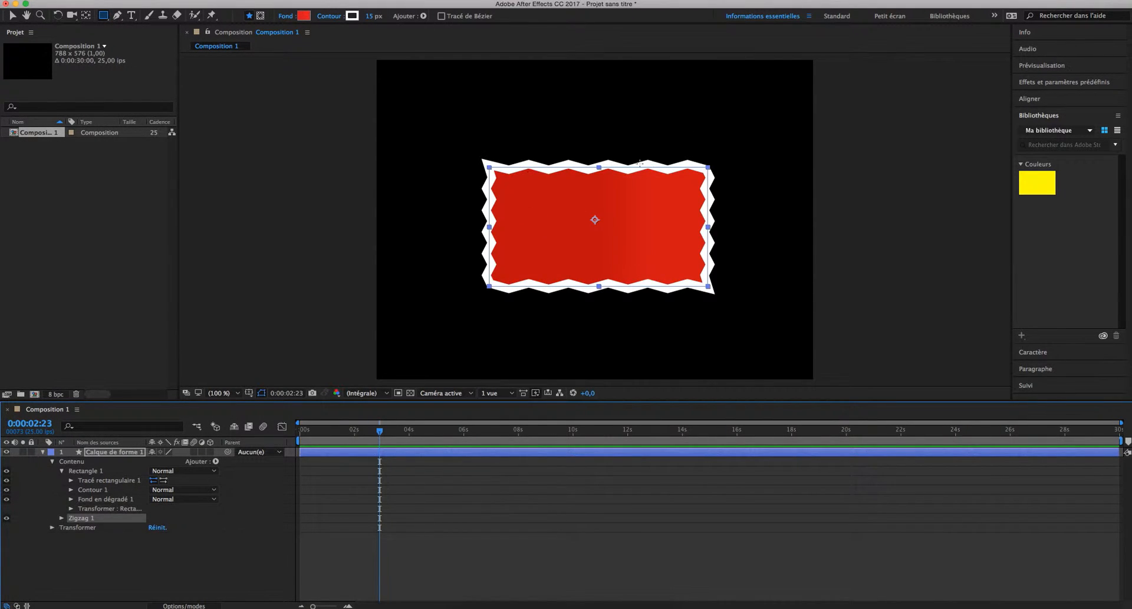
pyautogui.click(62, 519)
pyautogui.moveTo(154, 528)
pyautogui.mouseDown()
pyautogui.moveTo(177, 527)
pyautogui.moveTo(139, 527)
pyautogui.moveTo(171, 537)
pyautogui.moveTo(154, 537)
pyautogui.mouseUp()
pyautogui.click(168, 546)
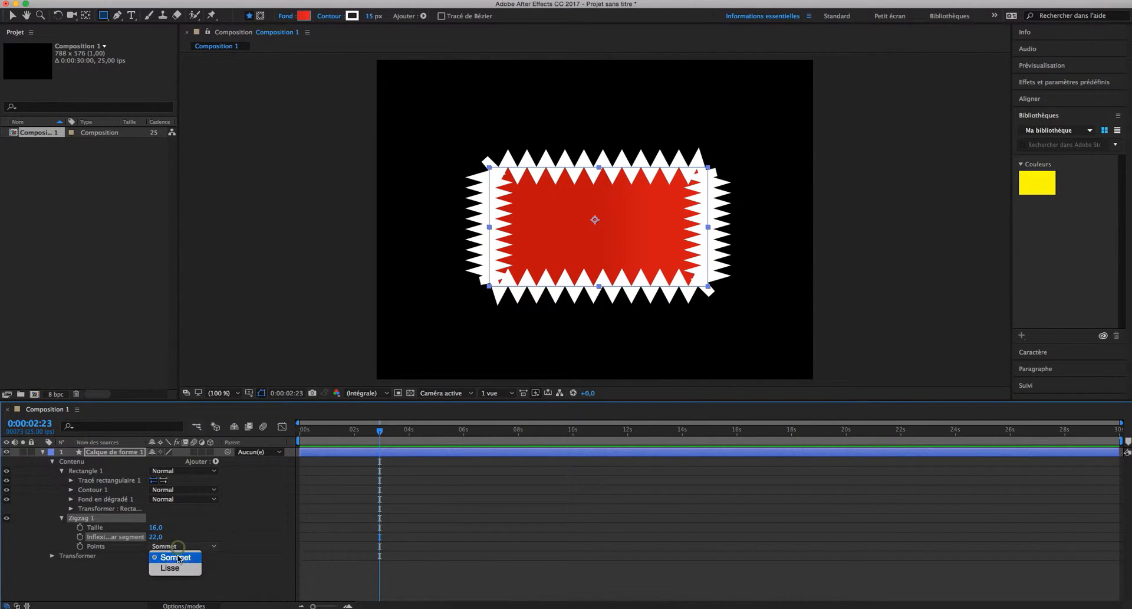
pyautogui.click(176, 567)
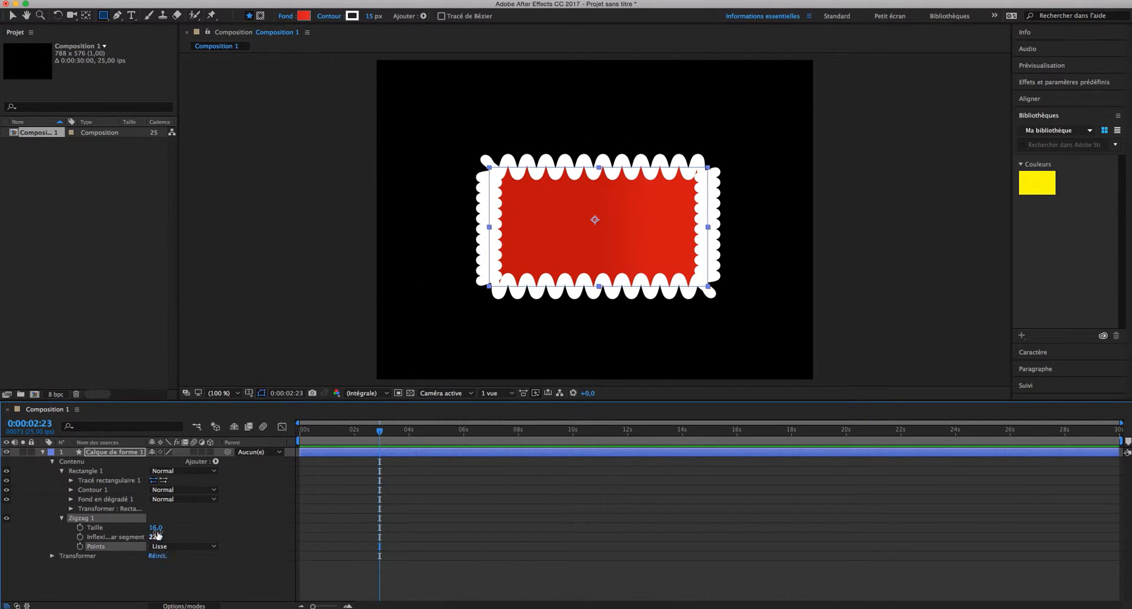
# - Set the Zigzag size to 0 and delete the rectangle's gradient fill
pyautogui.moveTo(156, 527); pyautogui.dragTo(147, 585)
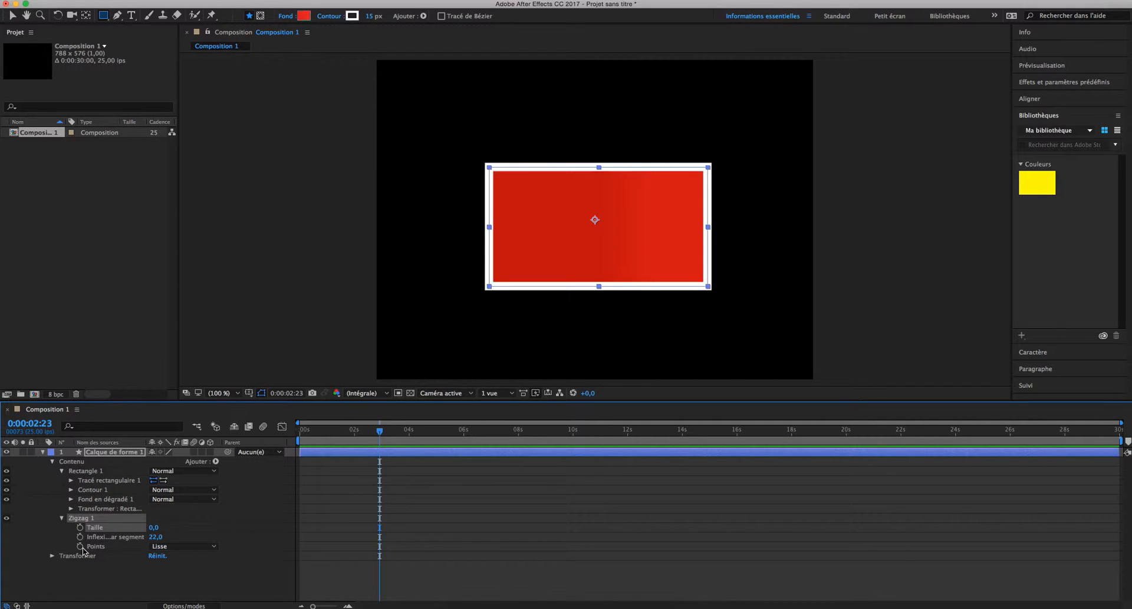
pyautogui.click(98, 509)
pyautogui.click(93, 491)
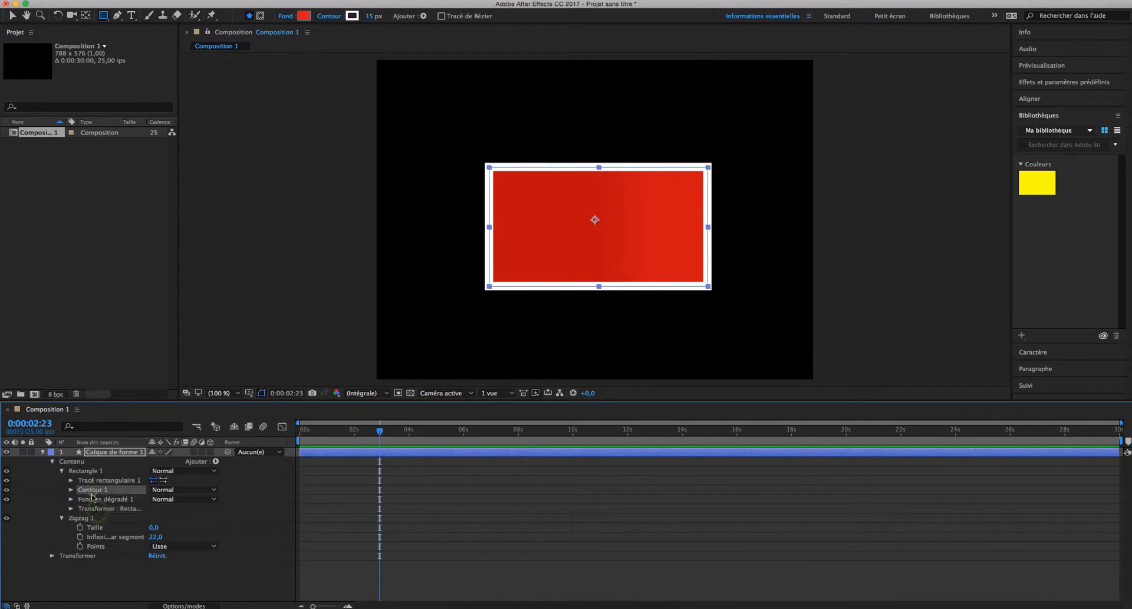
pyautogui.click(94, 499)
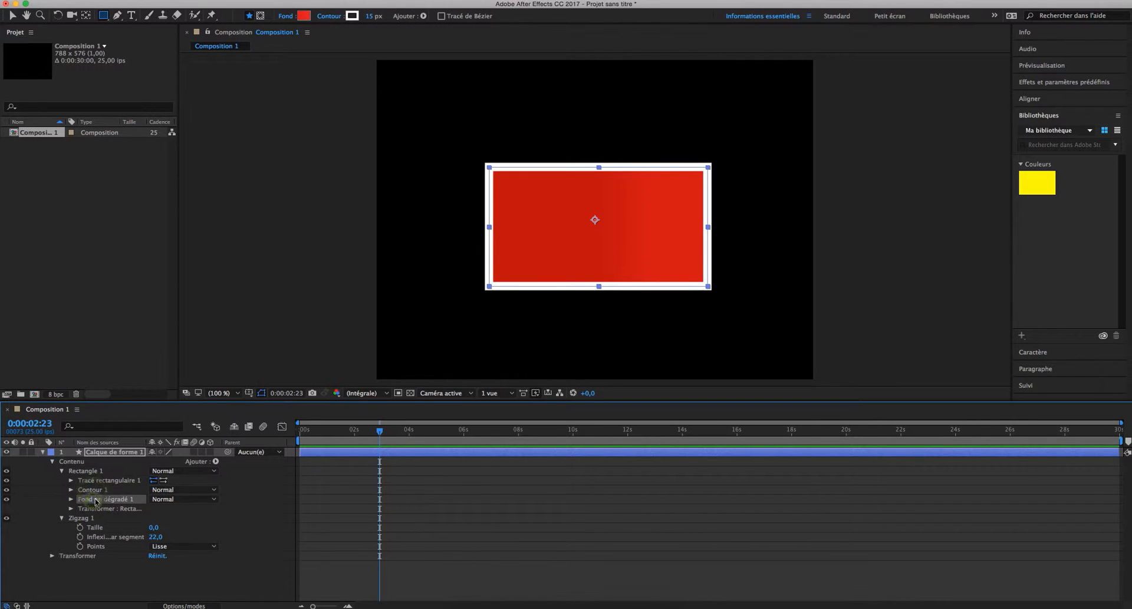
pyautogui.press('Delete')
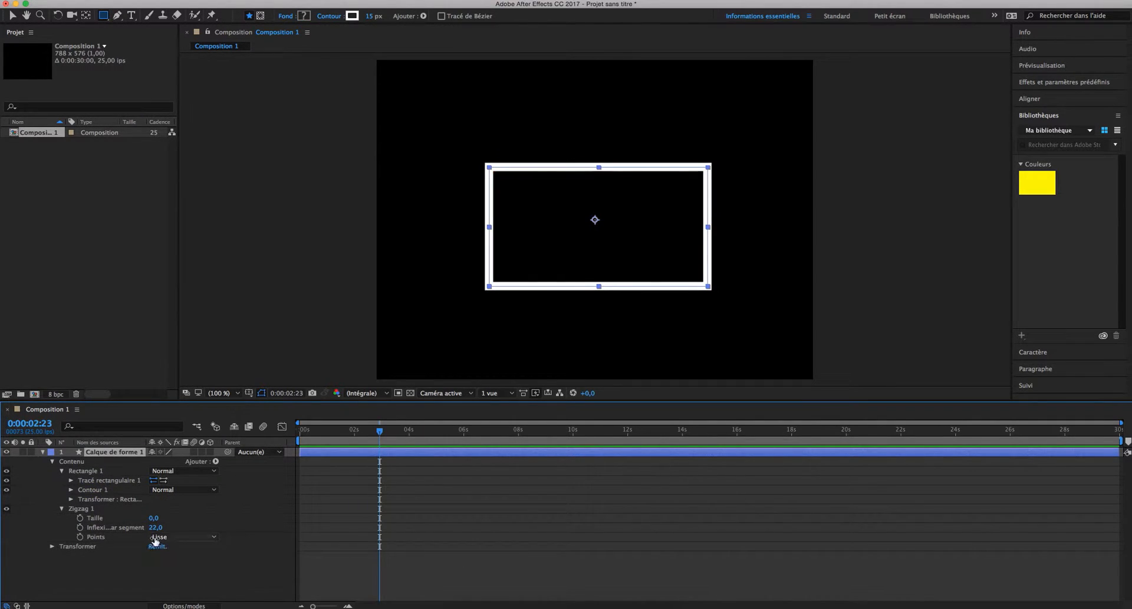
# - Set the Zigzag size to 1 with 27 inflections per segment, and add a Torsion operator with an angle of -9
pyautogui.moveTo(155, 518); pyautogui.dragTo(158, 528)
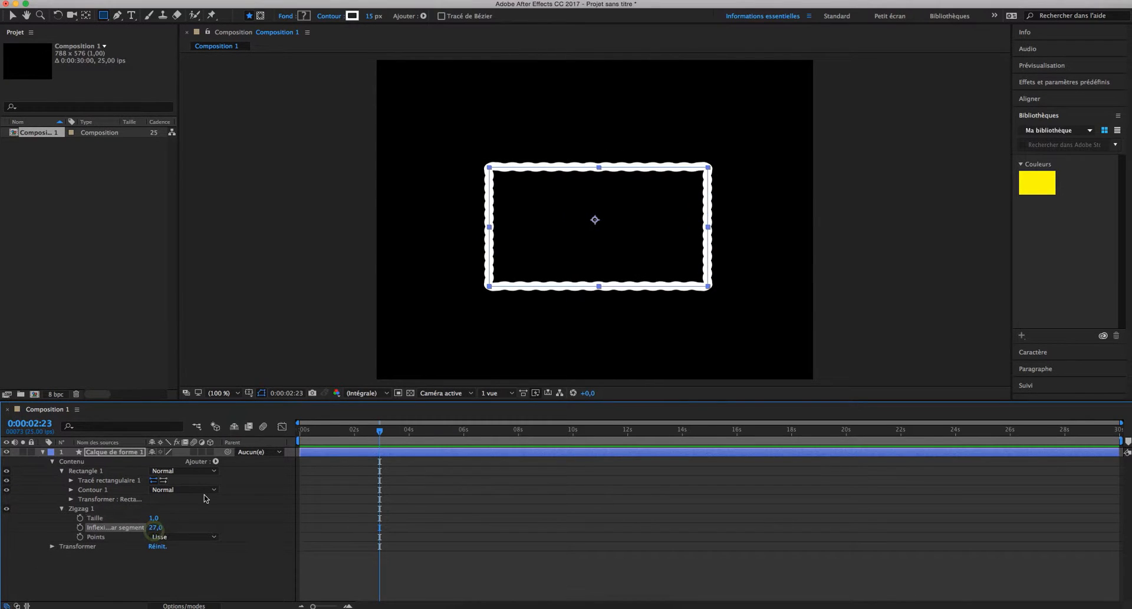
pyautogui.click(215, 461)
pyautogui.click(240, 570)
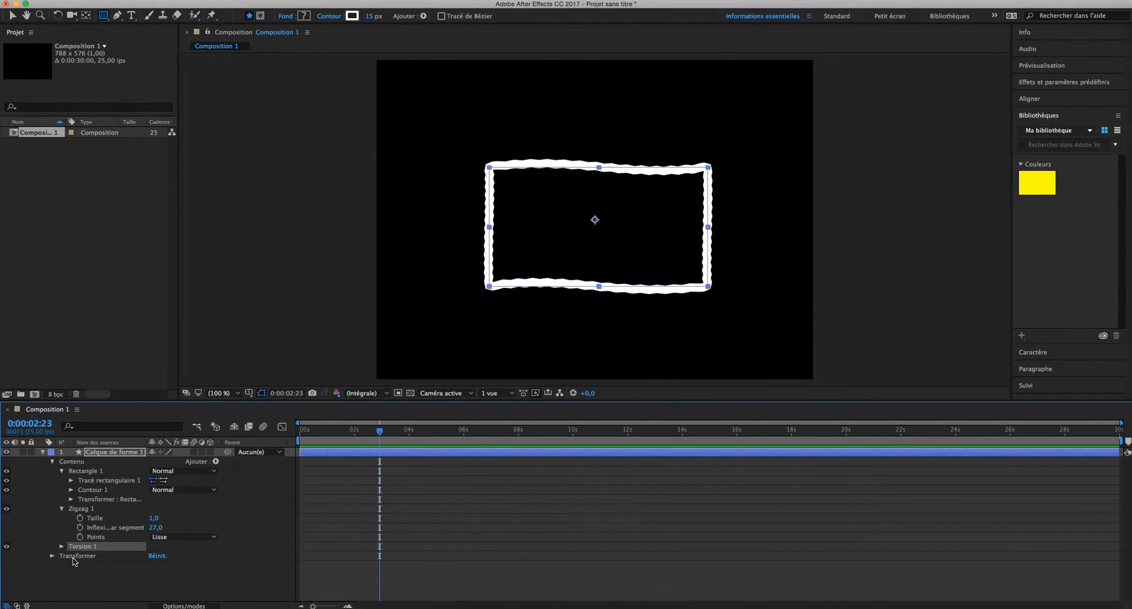
pyautogui.click(61, 547)
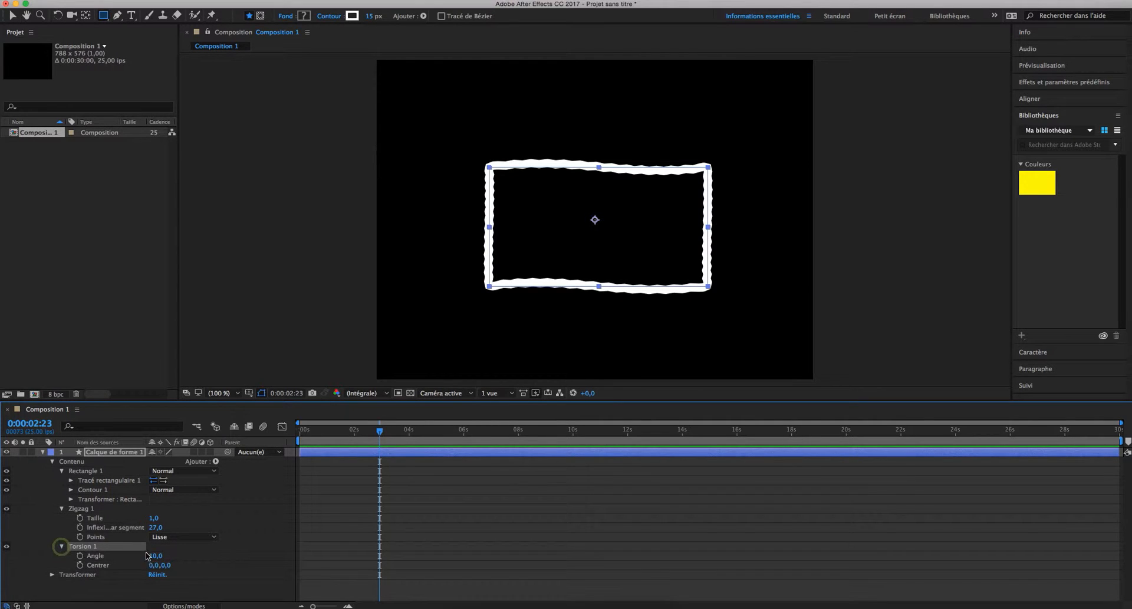
pyautogui.moveTo(156, 555)
pyautogui.mouseDown()
pyautogui.moveTo(260, 577)
pyautogui.moveTo(145, 560)
pyautogui.mouseUp()
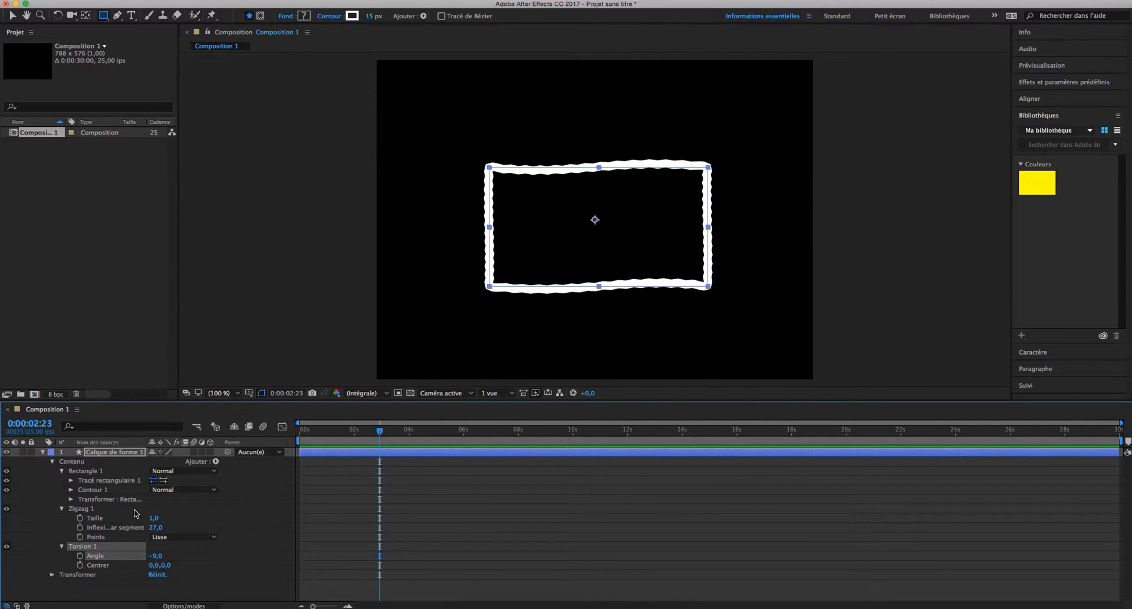
# - Delete the rectangle's shape layer and draw a circle left of the composition's centre with the Ellipse tool
pyautogui.click(105, 451)
pyautogui.press('Delete')
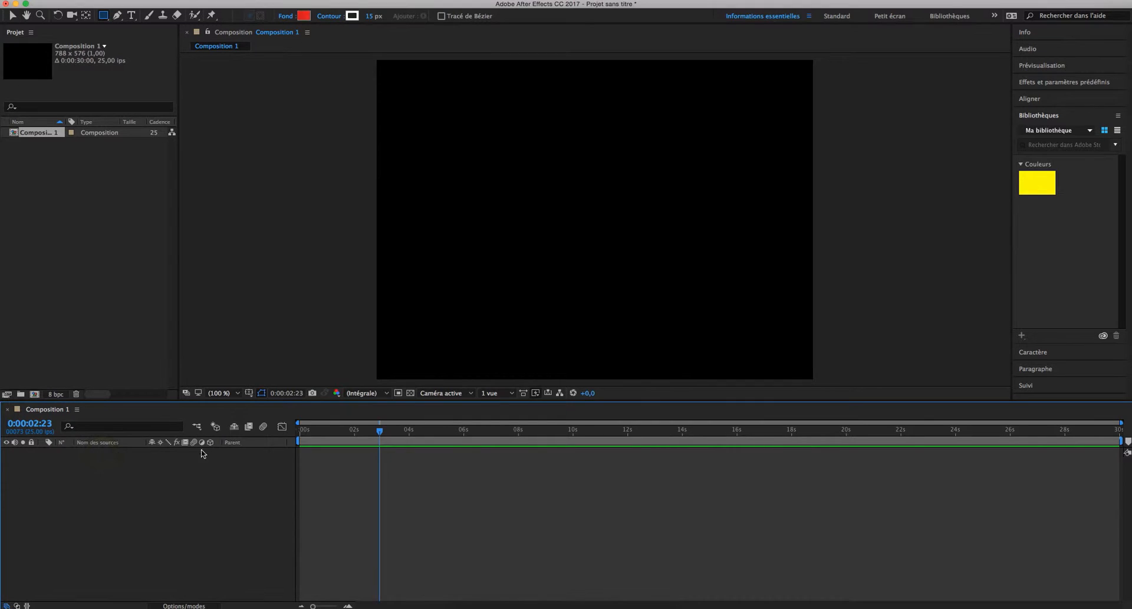
pyautogui.moveTo(103, 20); pyautogui.dragTo(140, 41)
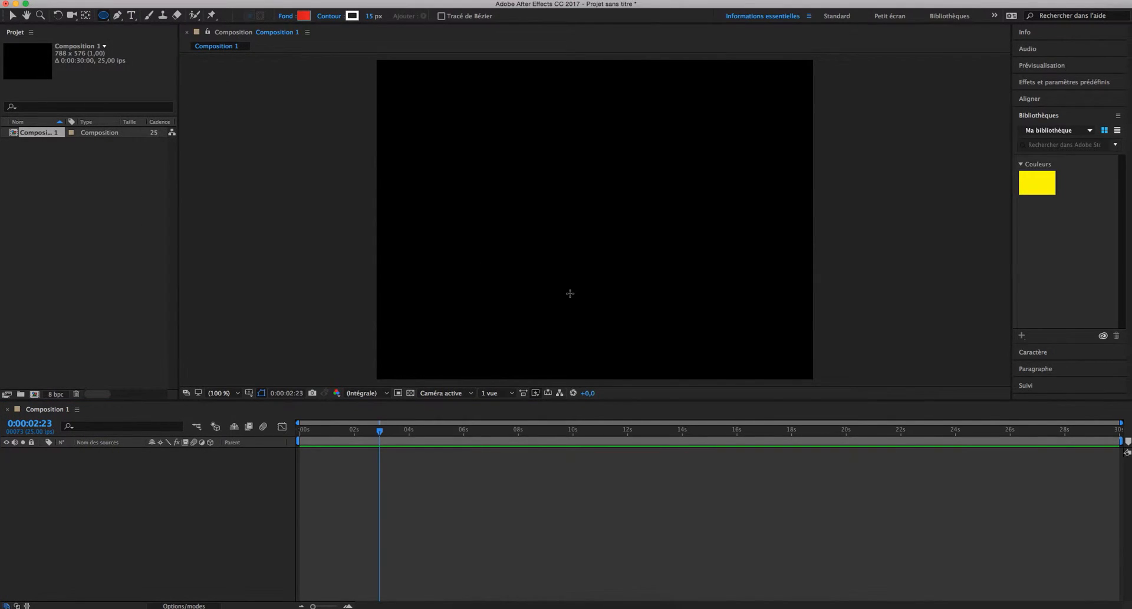
pyautogui.moveTo(471, 158); pyautogui.dragTo(554, 243)
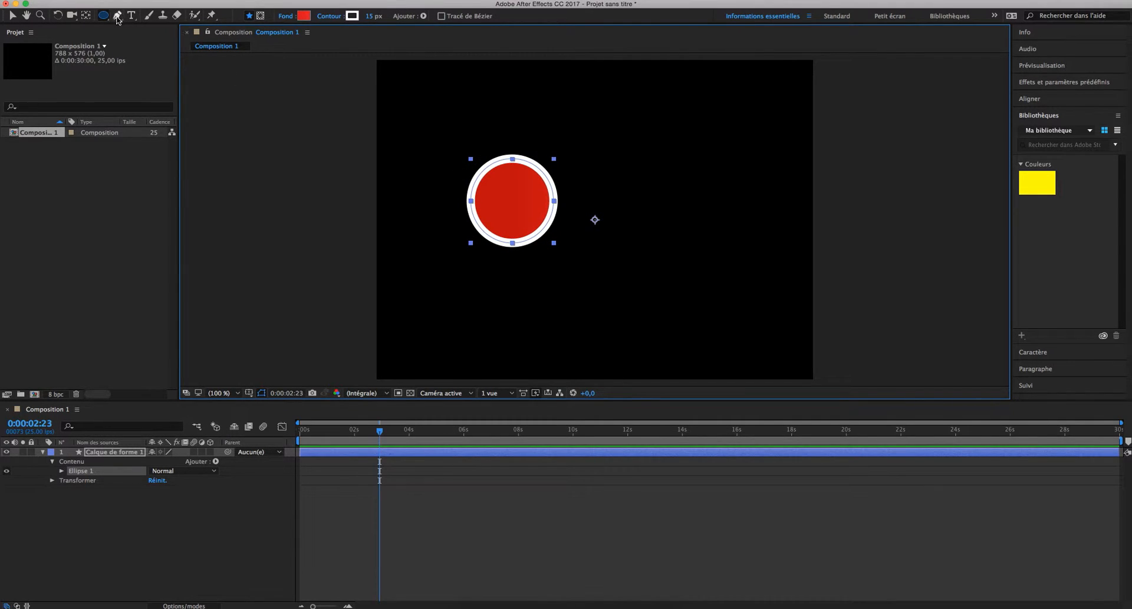
# - Draw a rectangle with the Rectangle tool right of the composition's centre, inside the same shape layer as the circle
pyautogui.moveTo(102, 20); pyautogui.dragTo(144, 15)
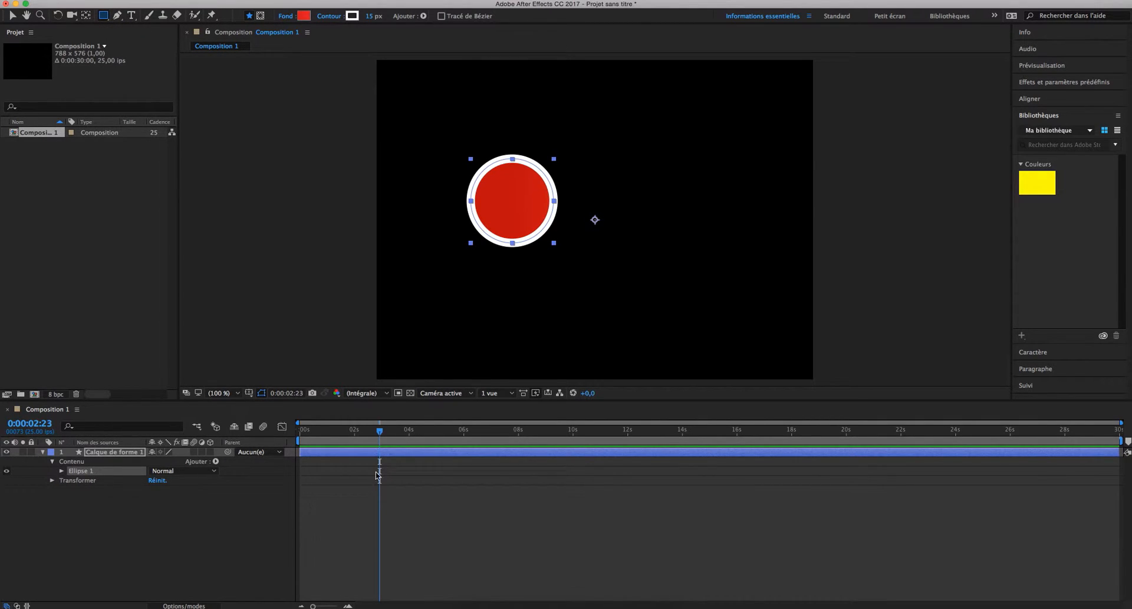
pyautogui.click(104, 454)
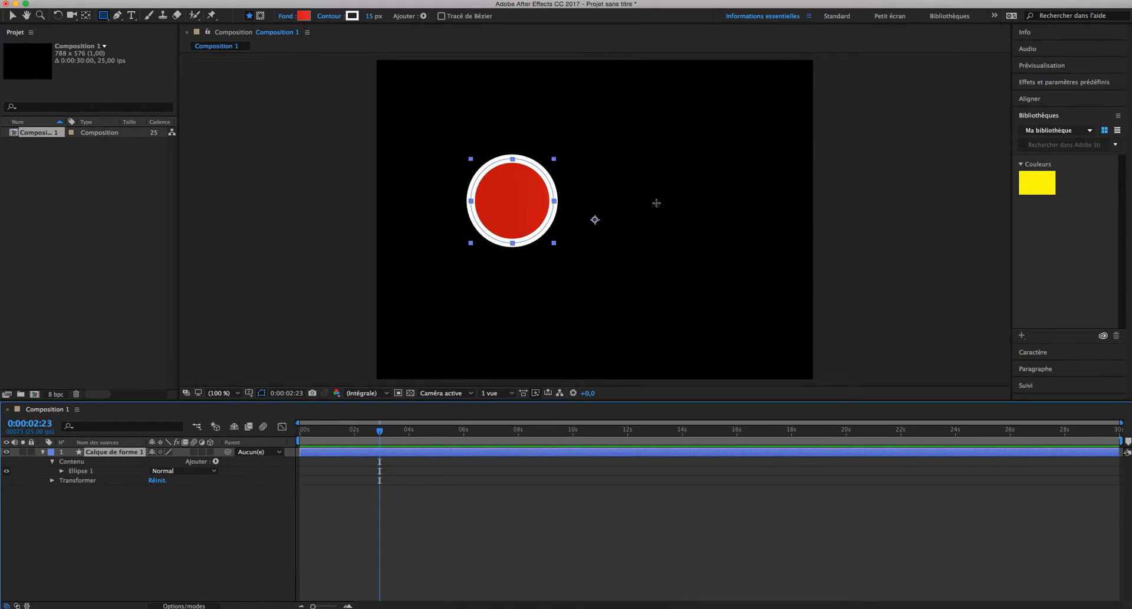
pyautogui.moveTo(656, 203); pyautogui.dragTo(761, 286)
pyautogui.click(230, 554)
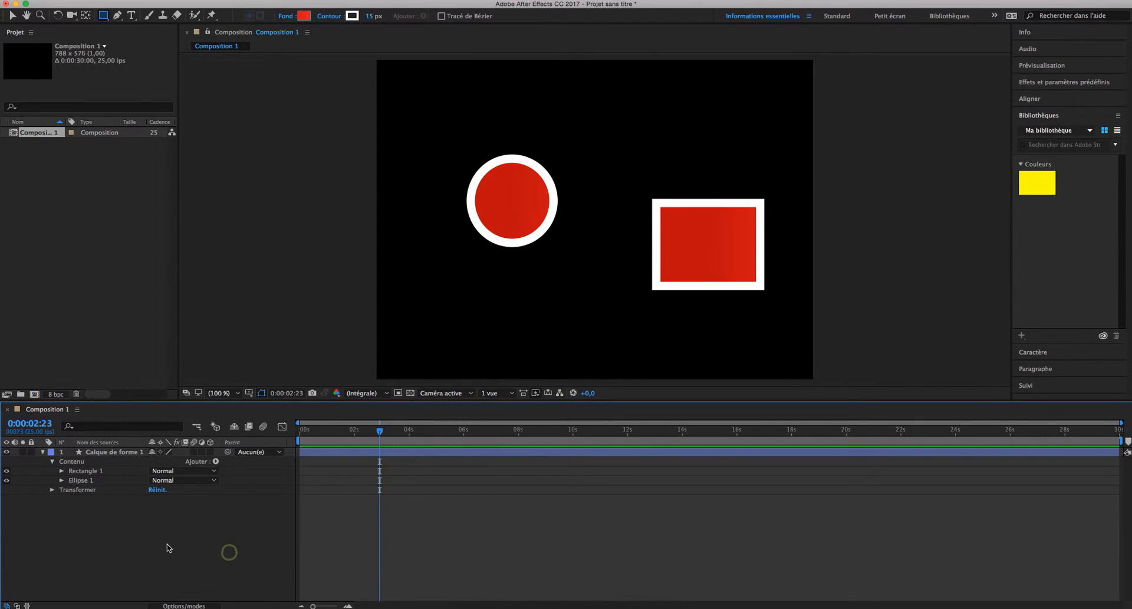
# - Add a Zigzag operator to the whole shape layer and set its size to 8
pyautogui.click(115, 453)
pyautogui.click(216, 462)
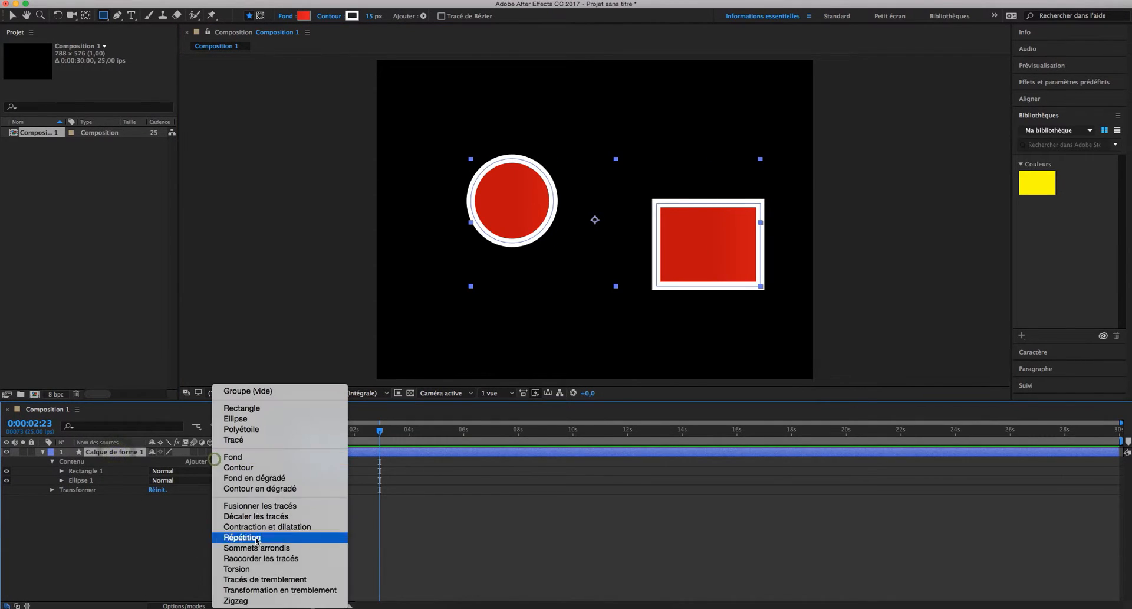
pyautogui.click(230, 600)
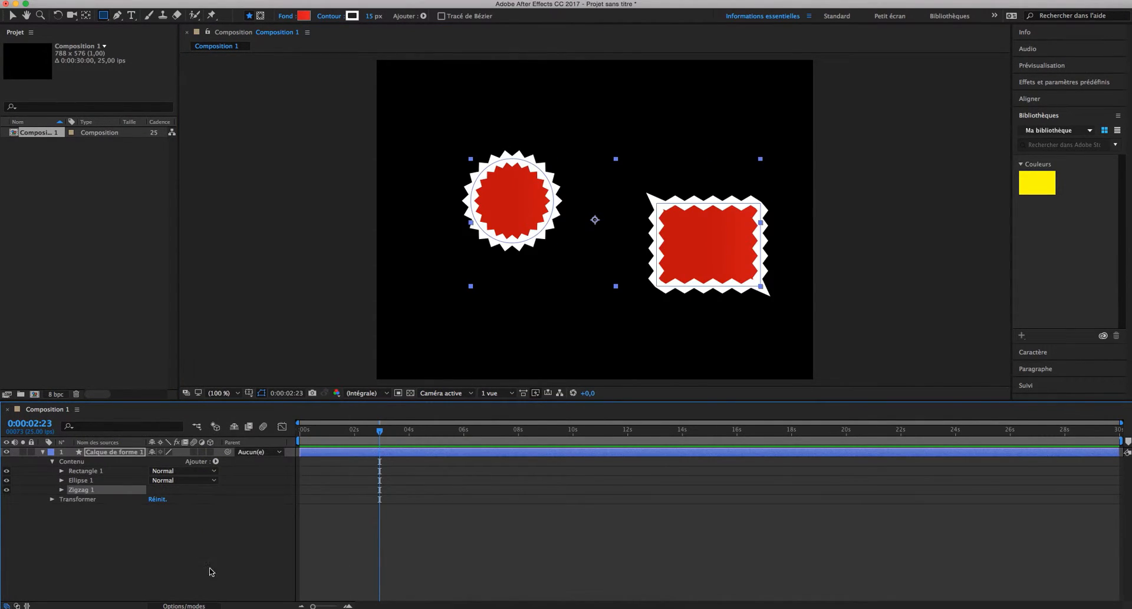
pyautogui.click(62, 489)
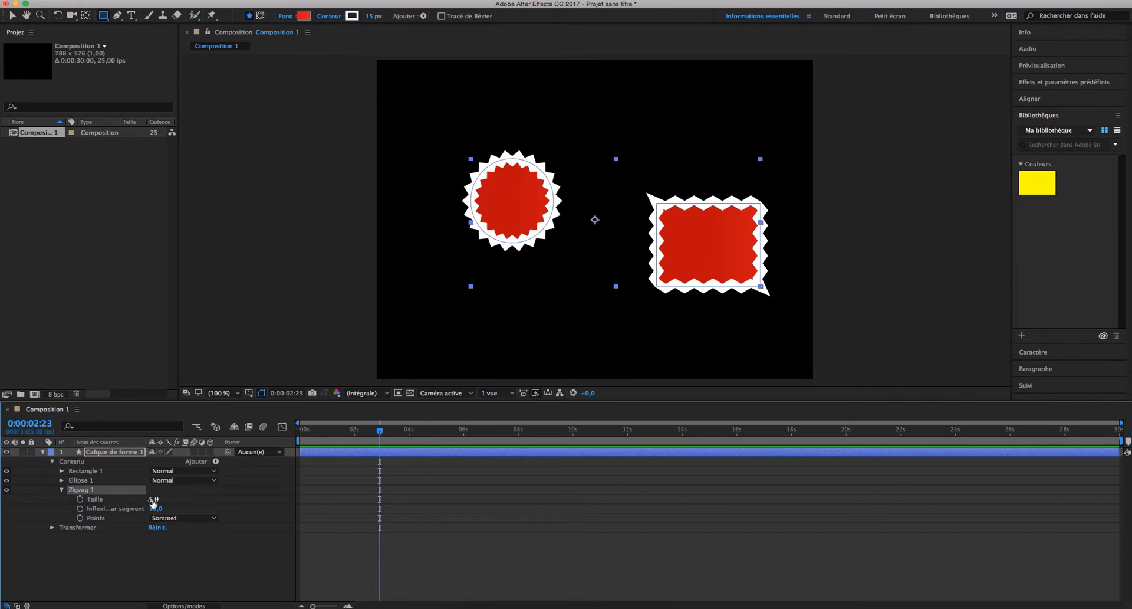
pyautogui.moveTo(153, 500)
pyautogui.mouseDown()
pyautogui.moveTo(189, 500)
pyautogui.moveTo(136, 500)
pyautogui.moveTo(154, 499)
pyautogui.moveTo(145, 502)
pyautogui.mouseUp()
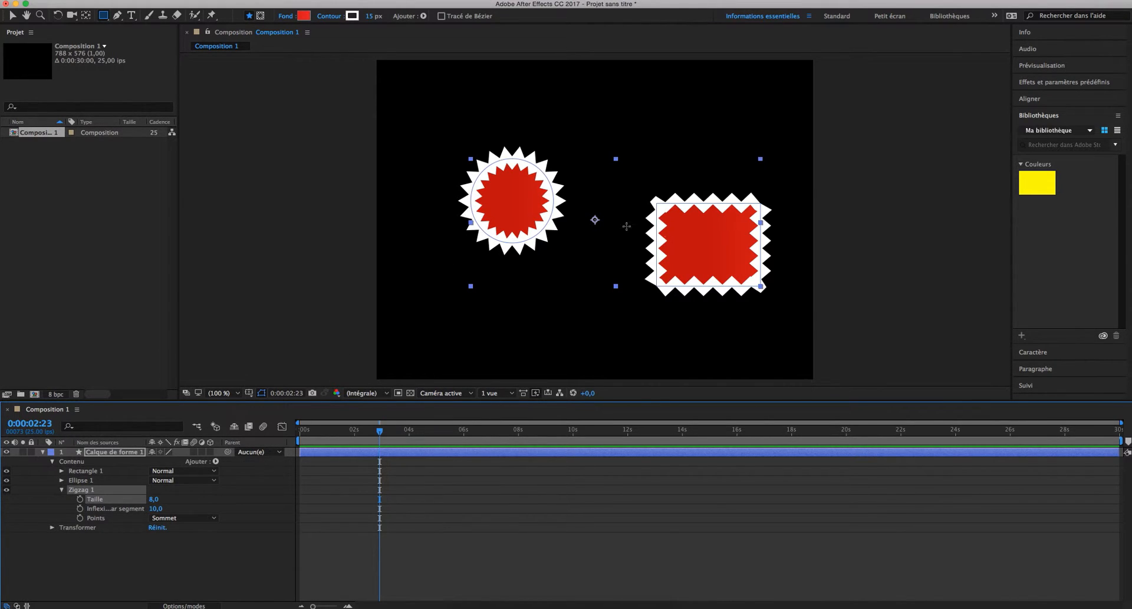
pyautogui.click(87, 584)
# - Move the Zigzag operator between the rectangle and the ellipse in the shape layer's contents
pyautogui.click(77, 492)
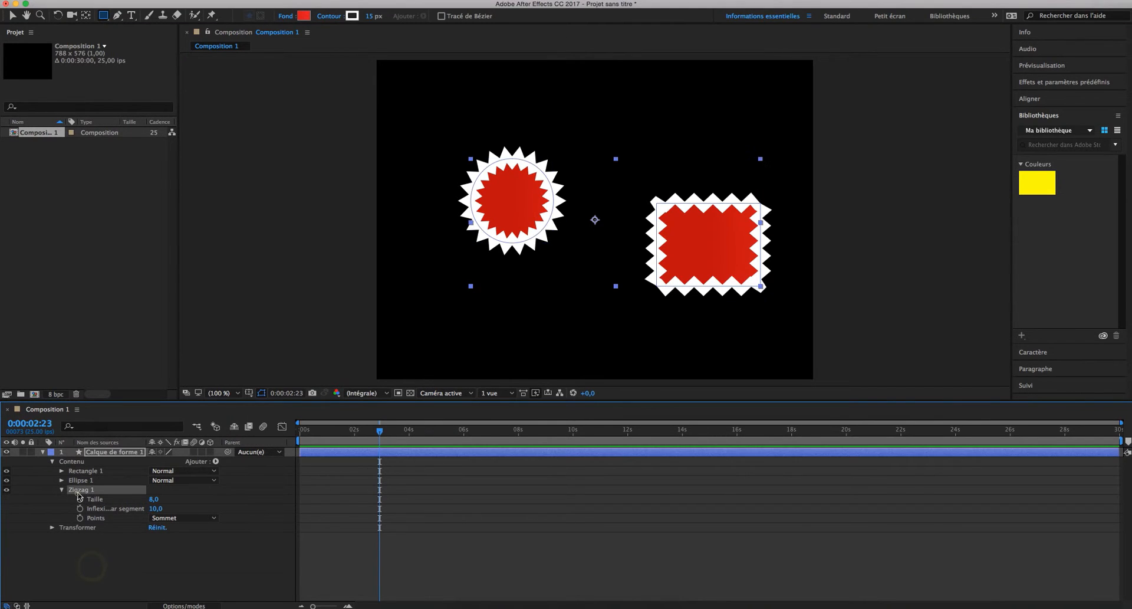
pyautogui.moveTo(78, 495); pyautogui.dragTo(79, 481)
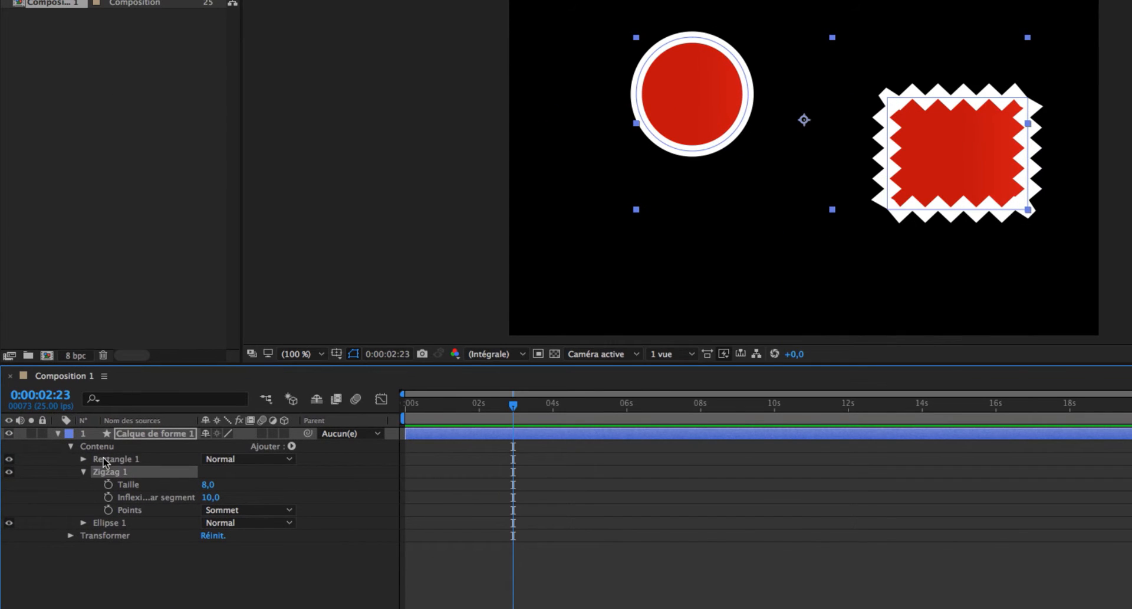
pyautogui.click(104, 459)
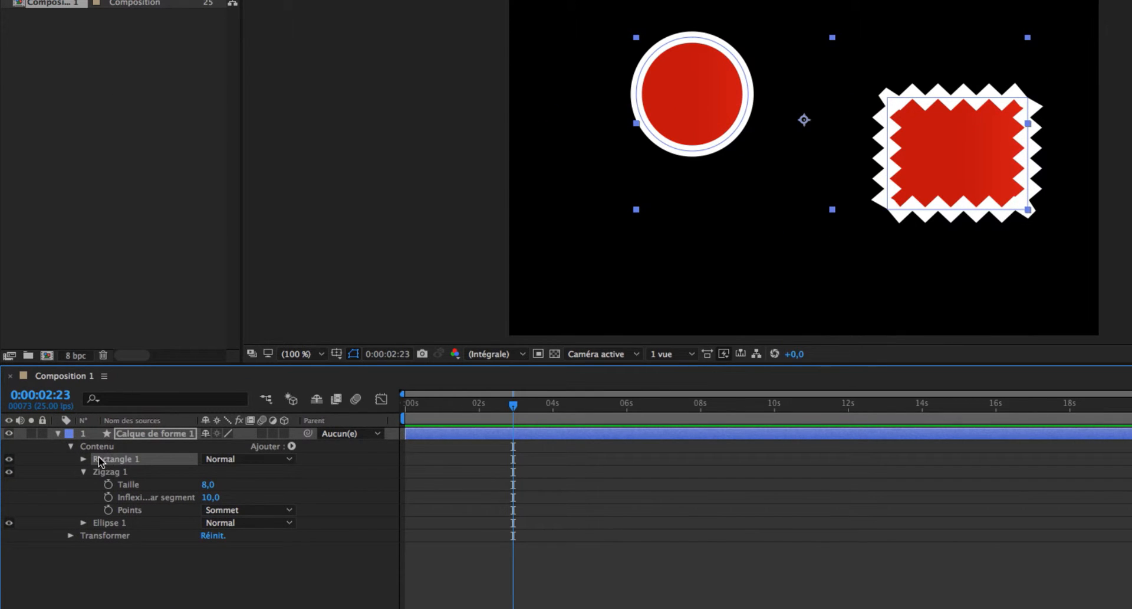
pyautogui.click(108, 523)
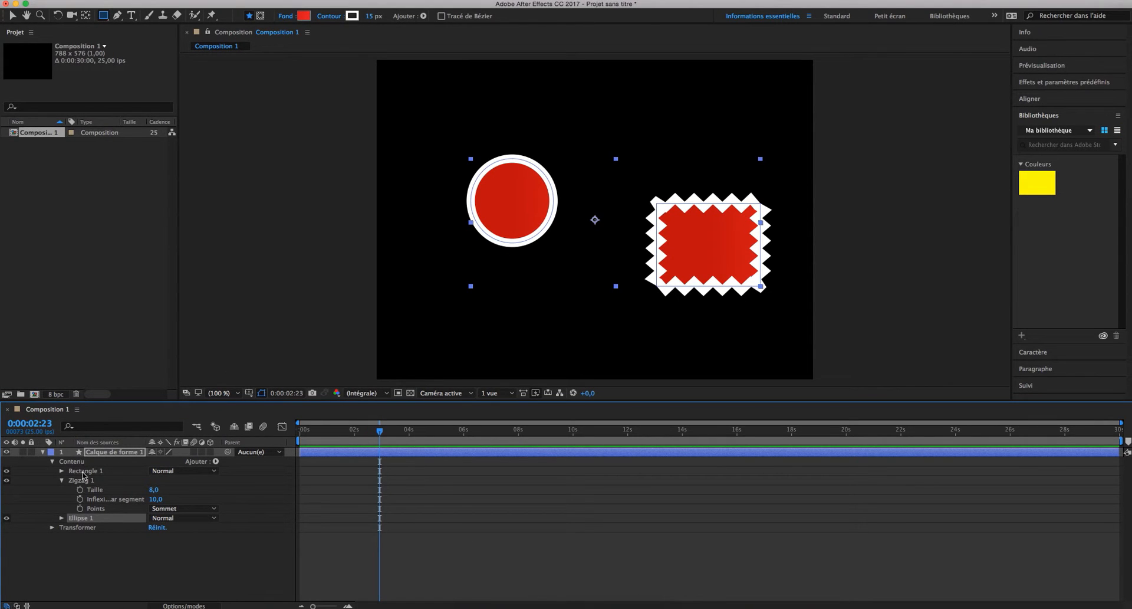
# - Move the Zigzag operator back below the ellipse in the layer's contents, and delete it
pyautogui.click(82, 479)
pyautogui.click(61, 479)
pyautogui.moveTo(62, 480); pyautogui.dragTo(81, 494)
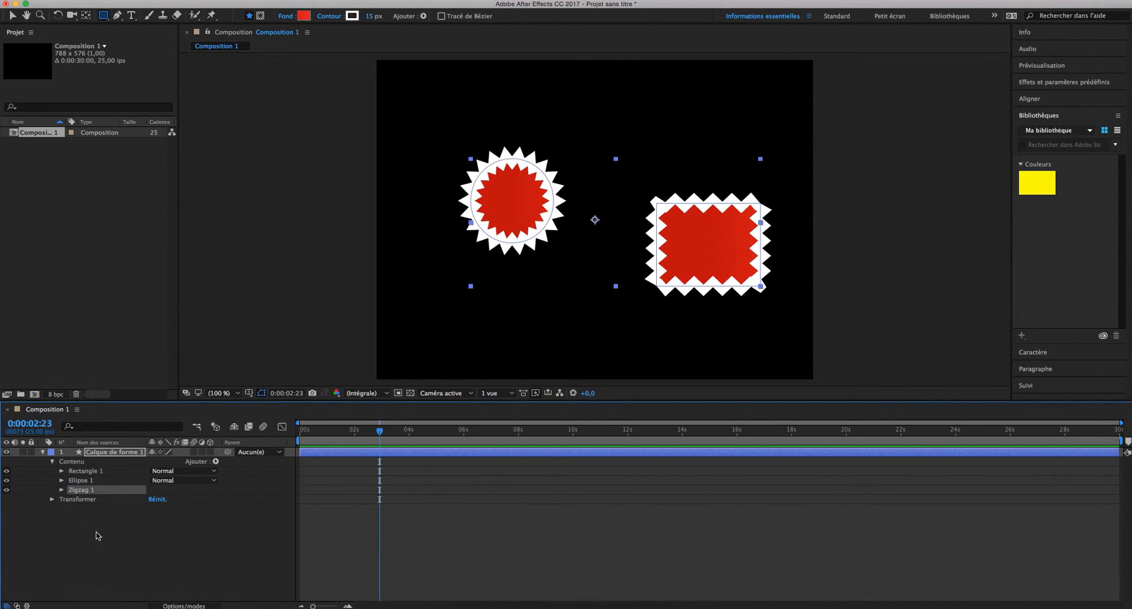
pyautogui.press('Delete')
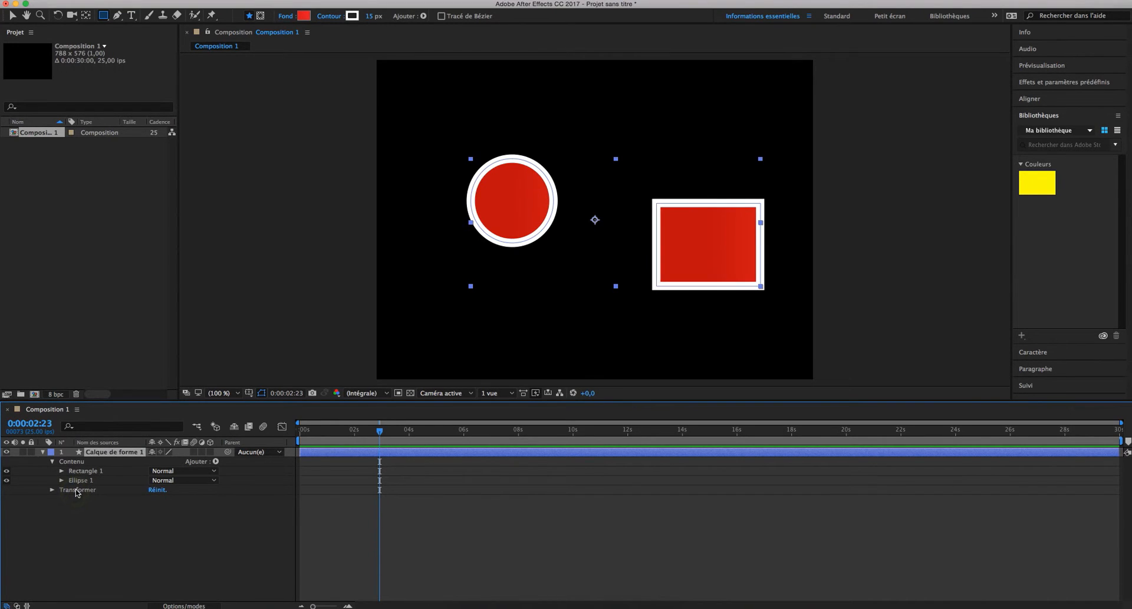
# - Add a Torsion operator to the whole shape layer with an angle of 95 and its centre at 0, 98
pyautogui.click(214, 462)
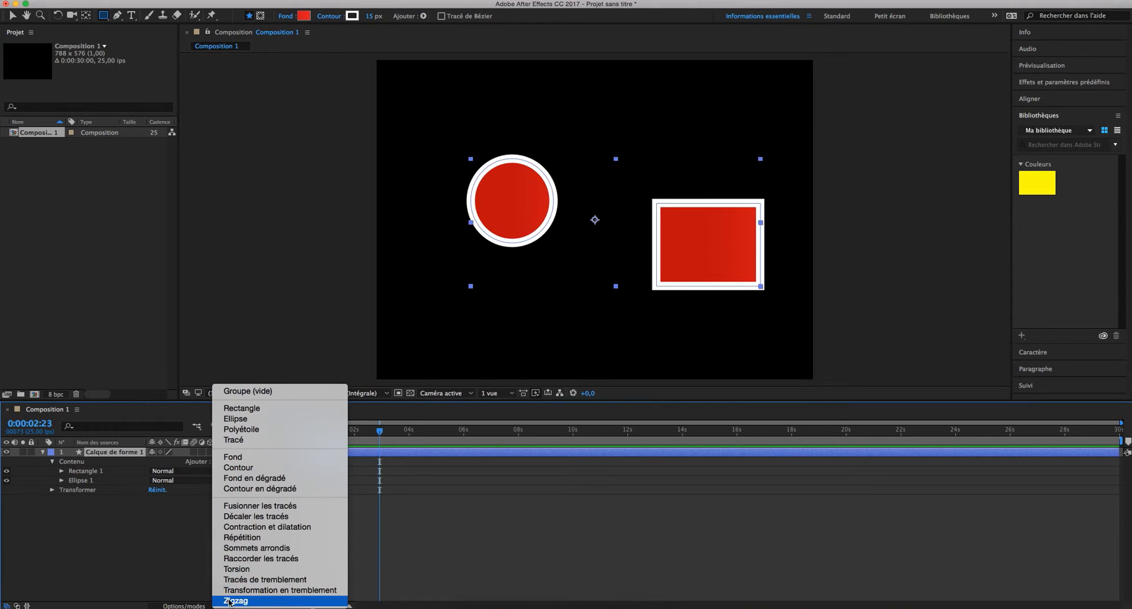
pyautogui.click(237, 569)
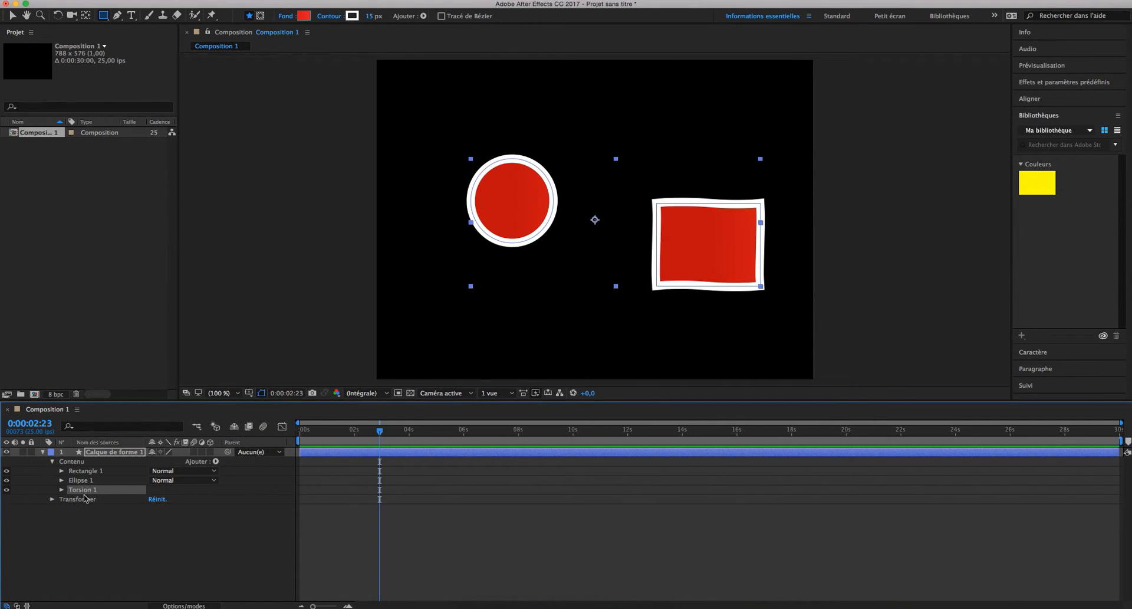
pyautogui.click(61, 490)
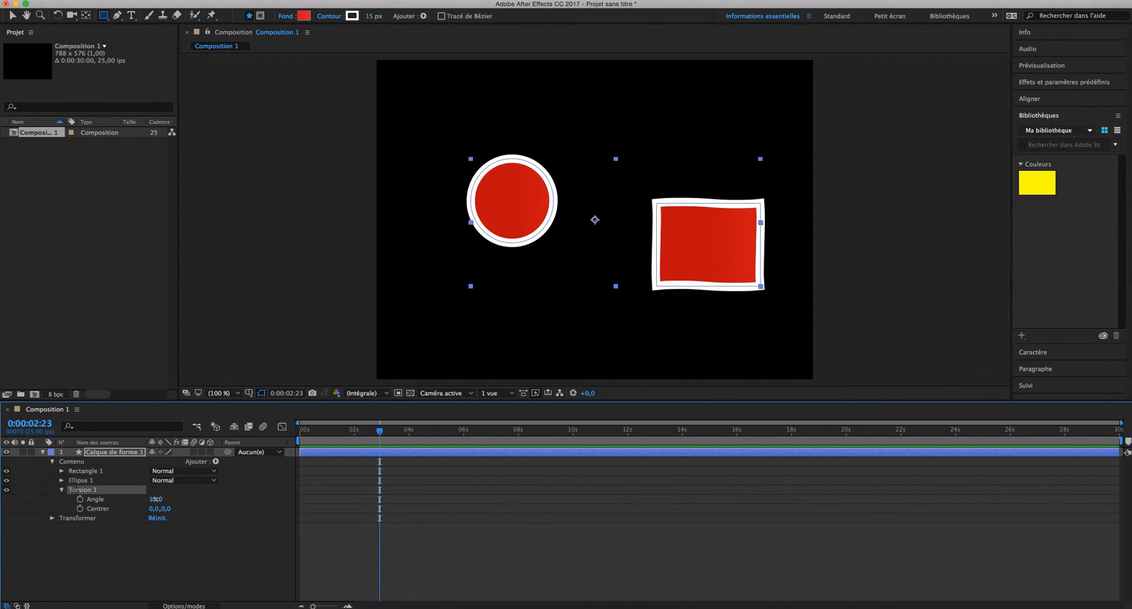
pyautogui.moveTo(155, 499); pyautogui.dragTo(170, 517)
pyautogui.moveTo(214, 523); pyautogui.dragTo(104, 529)
# - Move the Torsion operator above the rectangle and ellipse in the layer's contents, and return it below both shapes
pyautogui.moveTo(82, 492); pyautogui.dragTo(80, 470)
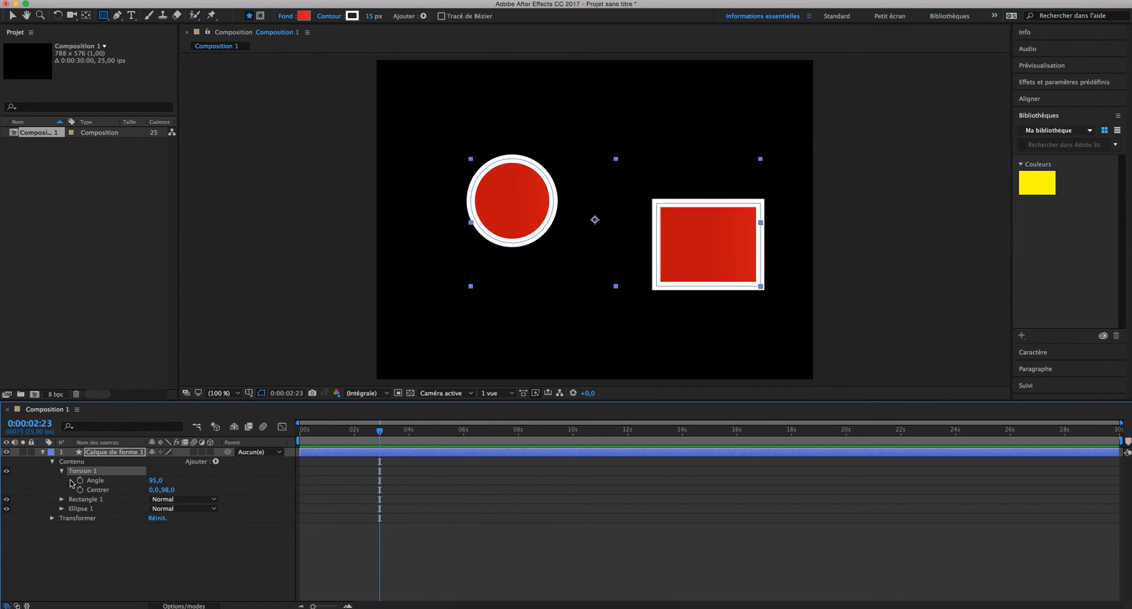
pyautogui.click(62, 470)
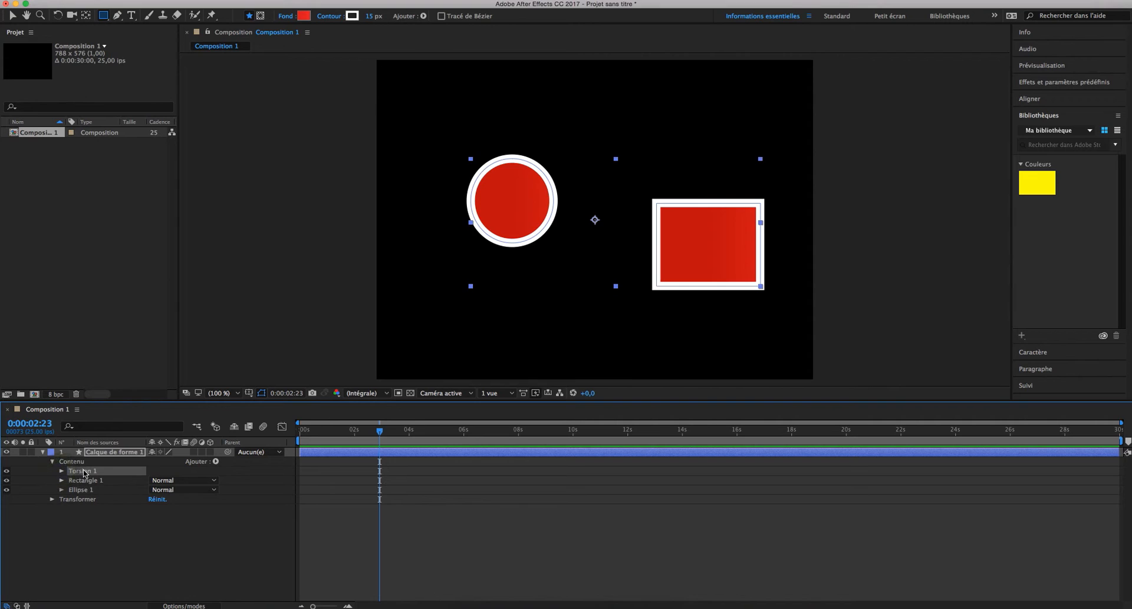
pyautogui.moveTo(84, 472); pyautogui.dragTo(76, 496)
# - With no layer selected, draw a small rectangle in the composition's lower left as a separate shape layer, and compare both layers' contents
pyautogui.click(98, 551)
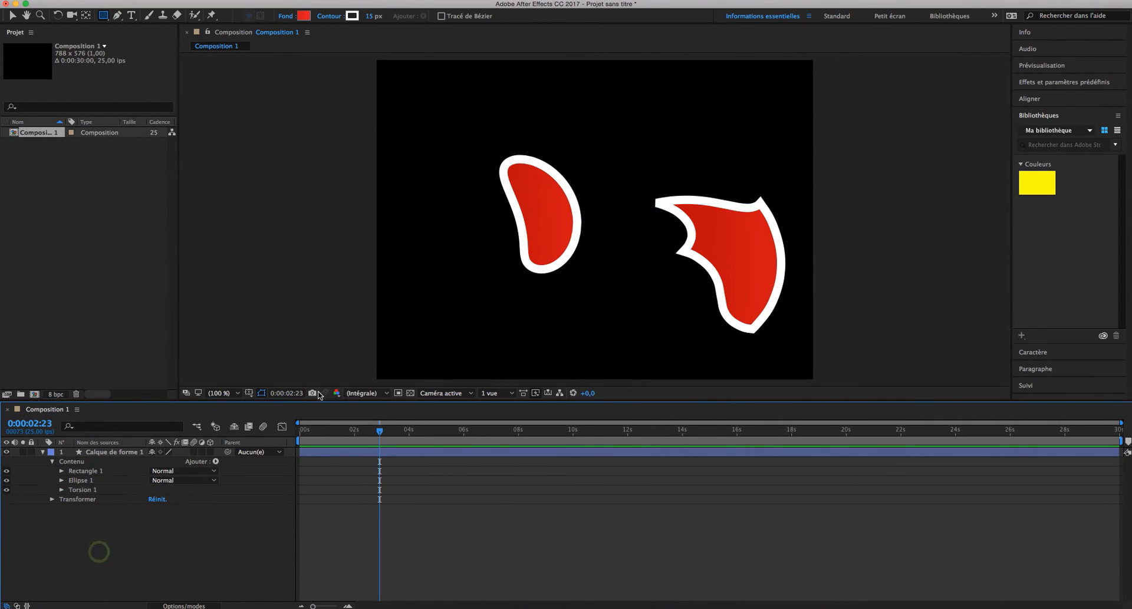
pyautogui.moveTo(426, 272); pyautogui.dragTo(499, 332)
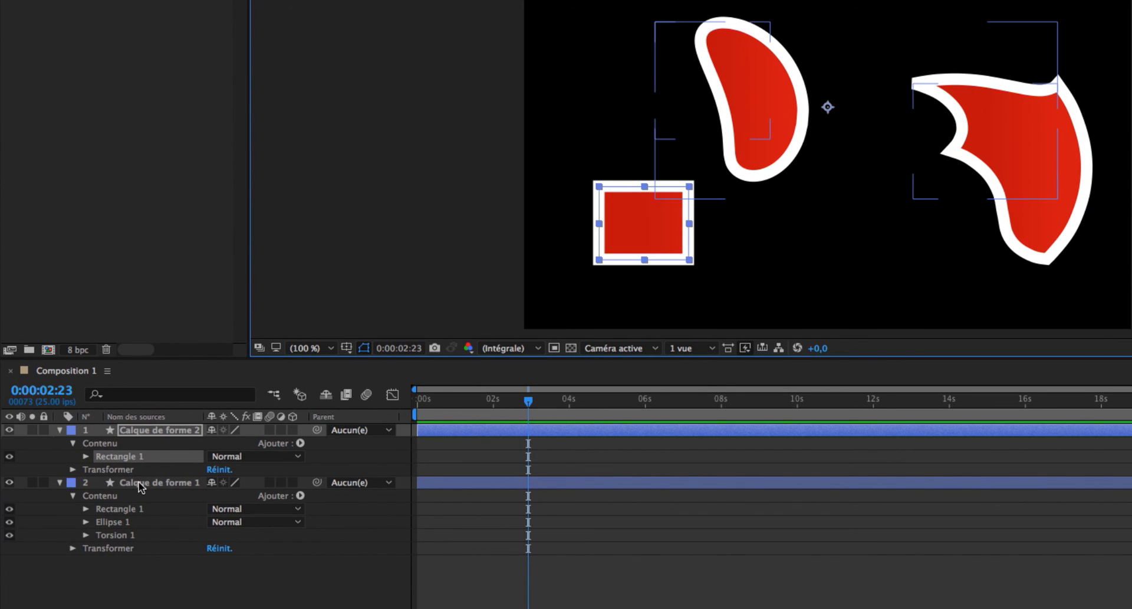
pyautogui.click(158, 430)
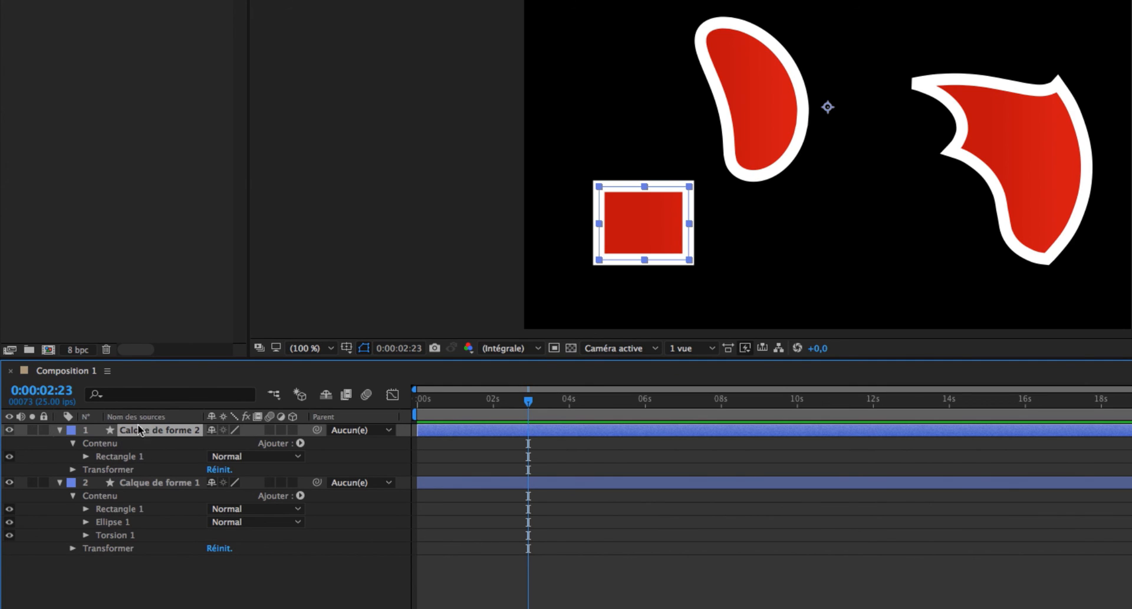
pyautogui.click(111, 535)
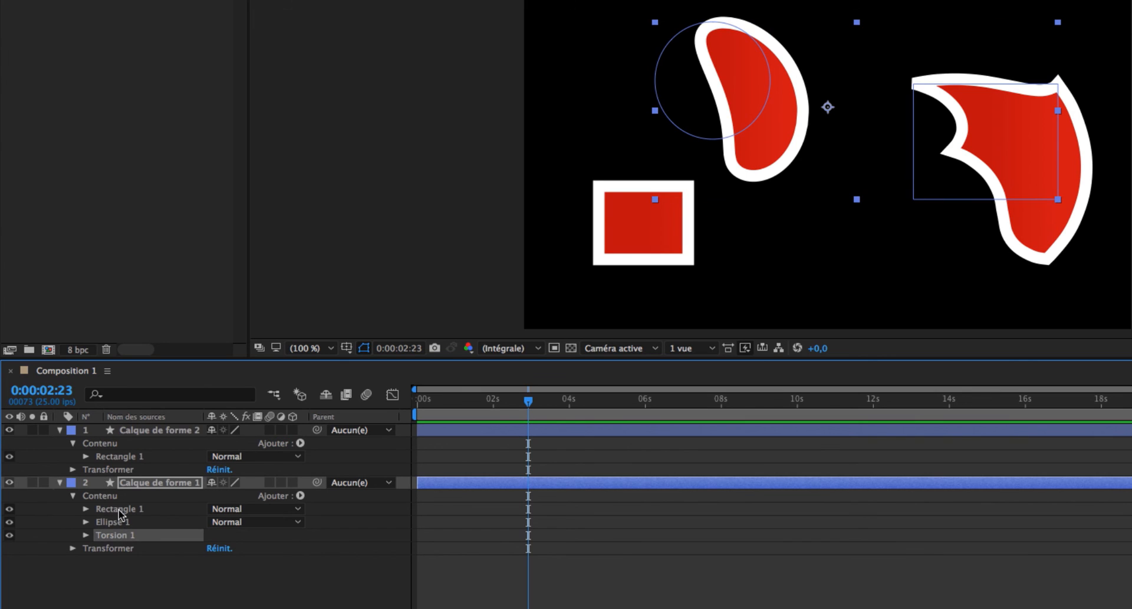
pyautogui.click(110, 508)
pyautogui.click(109, 522)
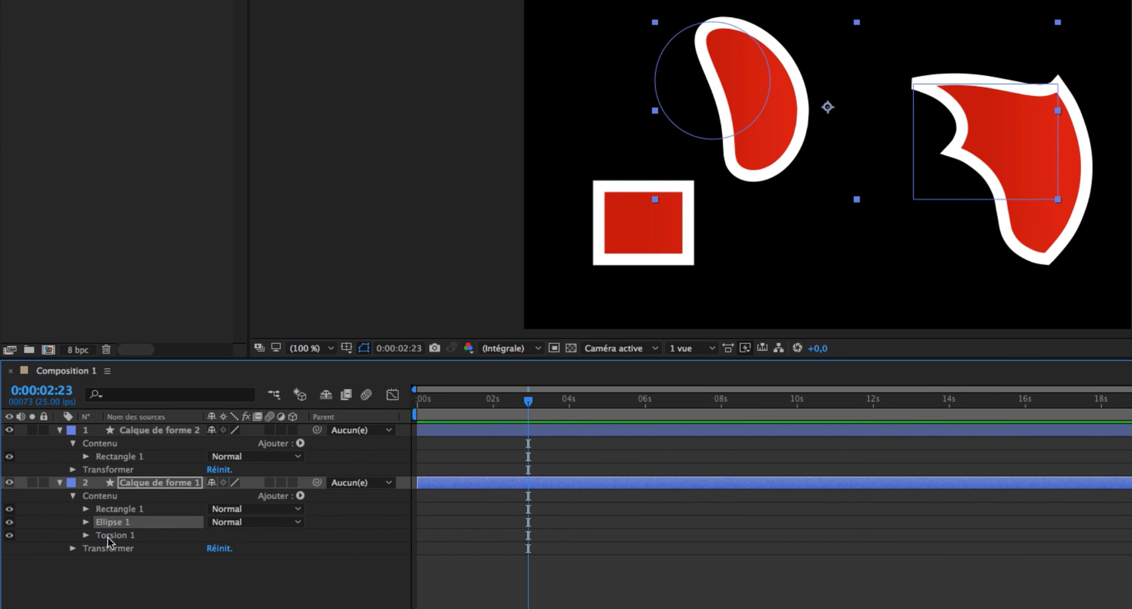